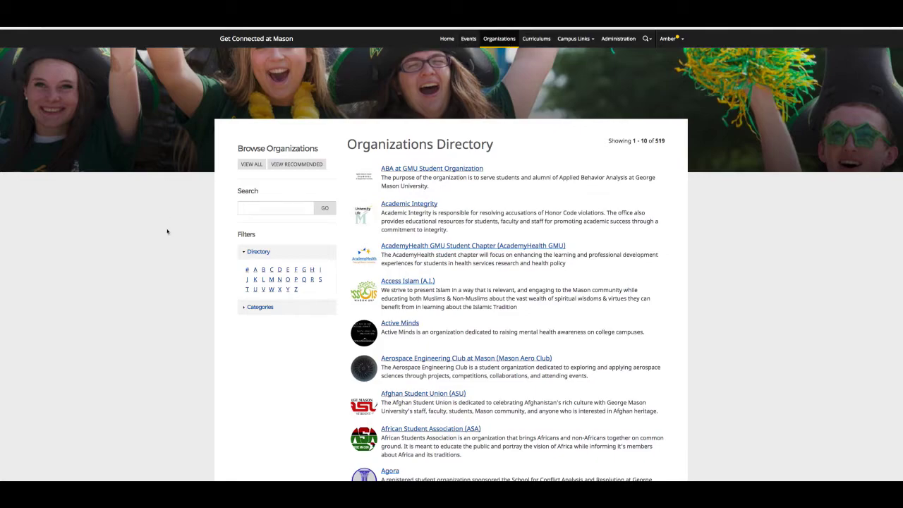
- Search the organization directory for 'rso leadership team' and open the RSO Leadership Team page
left_click(293, 207)
type("rso lea")
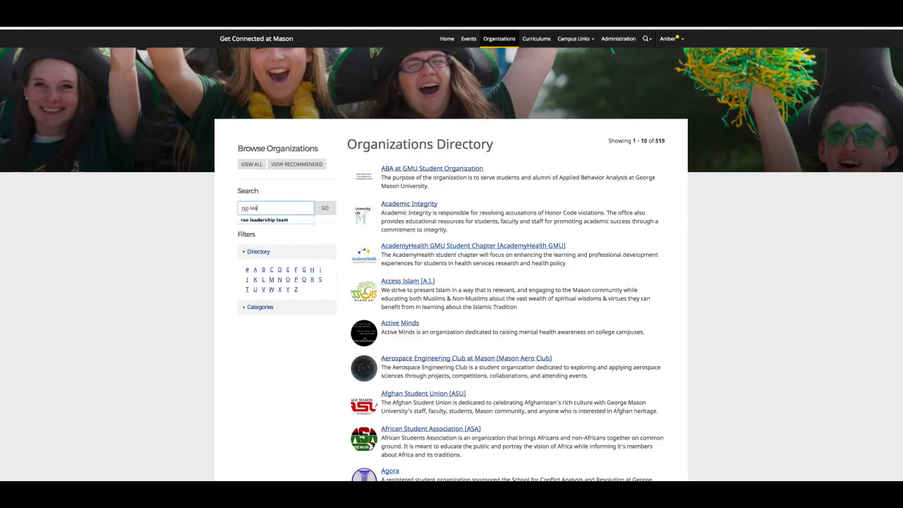
left_click(285, 219)
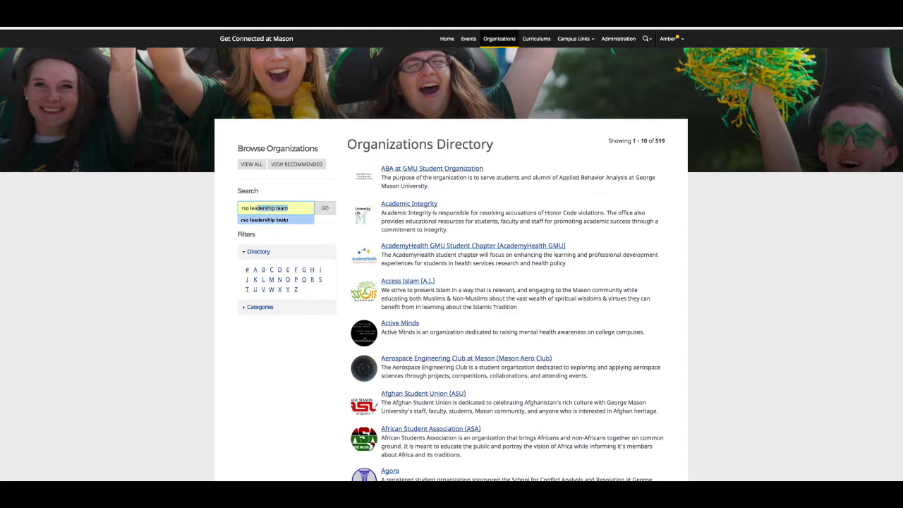
left_click(325, 207)
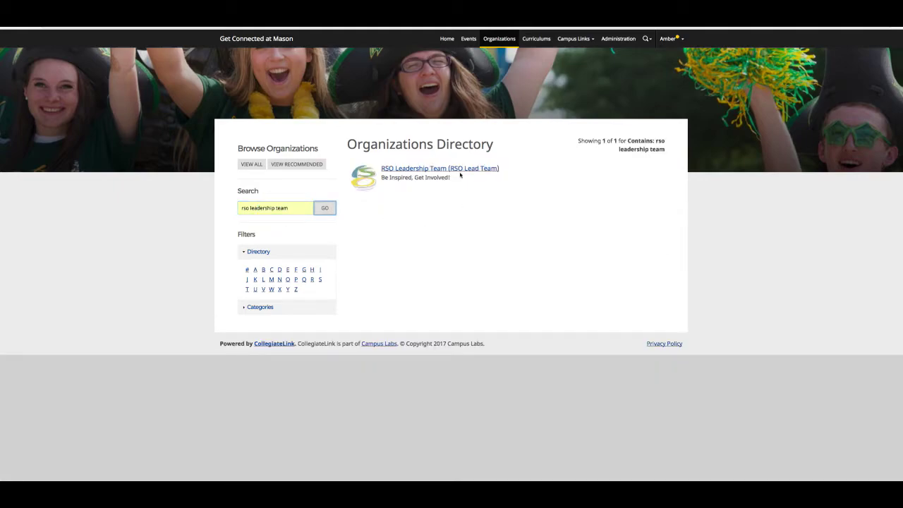
left_click(458, 170)
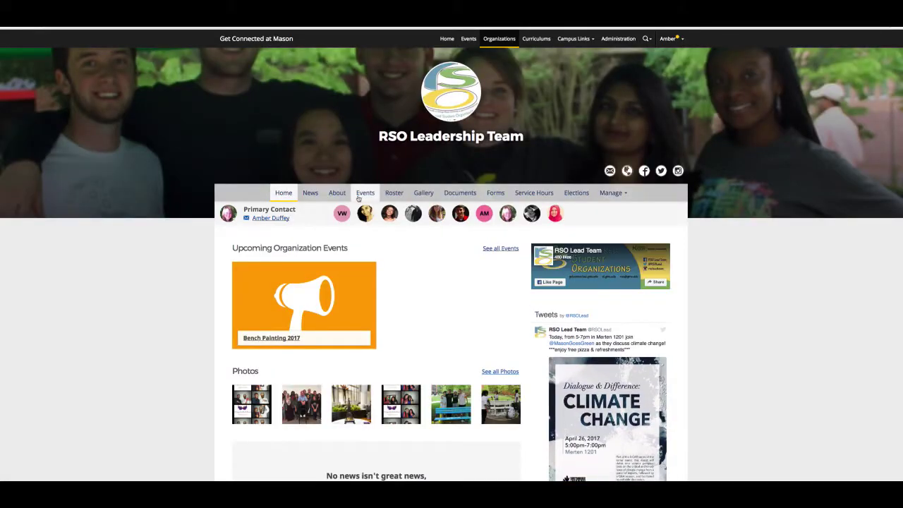
- Start a new event from the organization's Events page
left_click(359, 197)
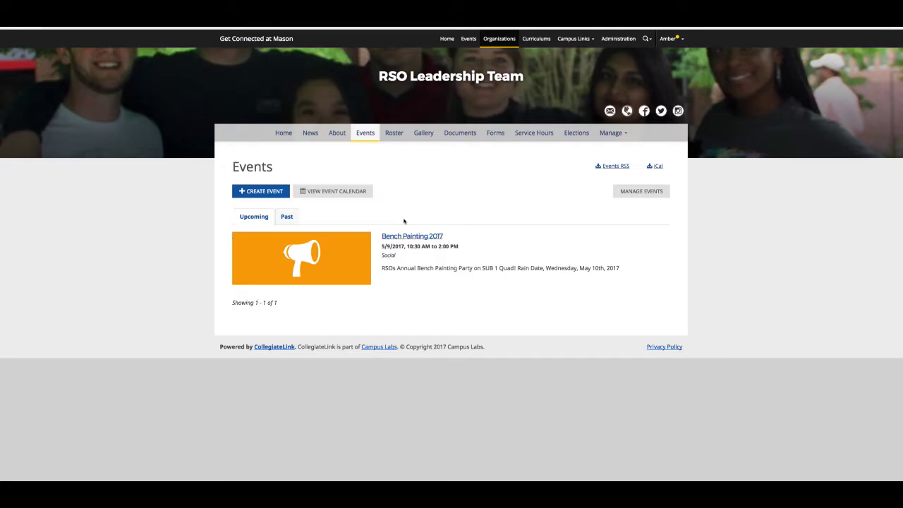
left_click(367, 134)
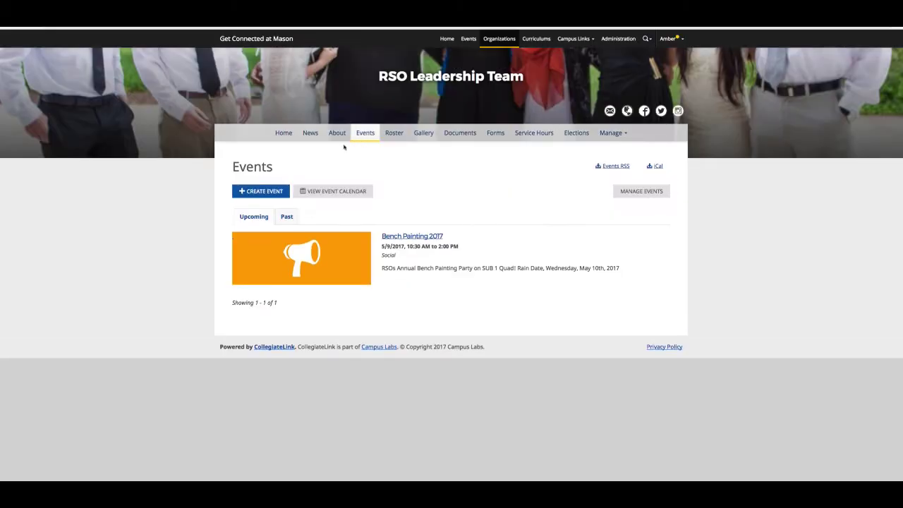
left_click(275, 192)
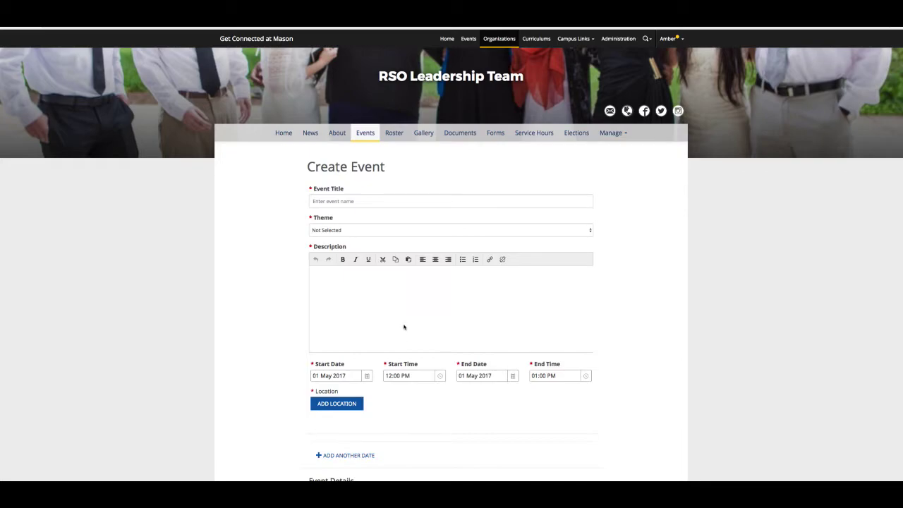
- Title the event 'Mason Fair' and set its theme to Learning
left_click(373, 201)
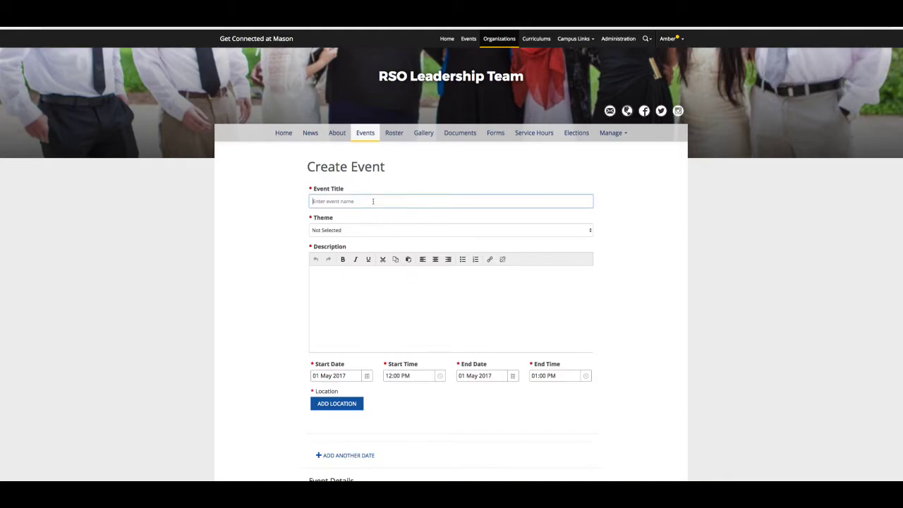
type("Training")
key("BackSpace")
key("BackSpace")
key("BackSpace")
key("BackSpace")
key("BackSpace")
key("BackSpace")
key("BackSpace")
type("Mason Fair")
left_click(388, 231)
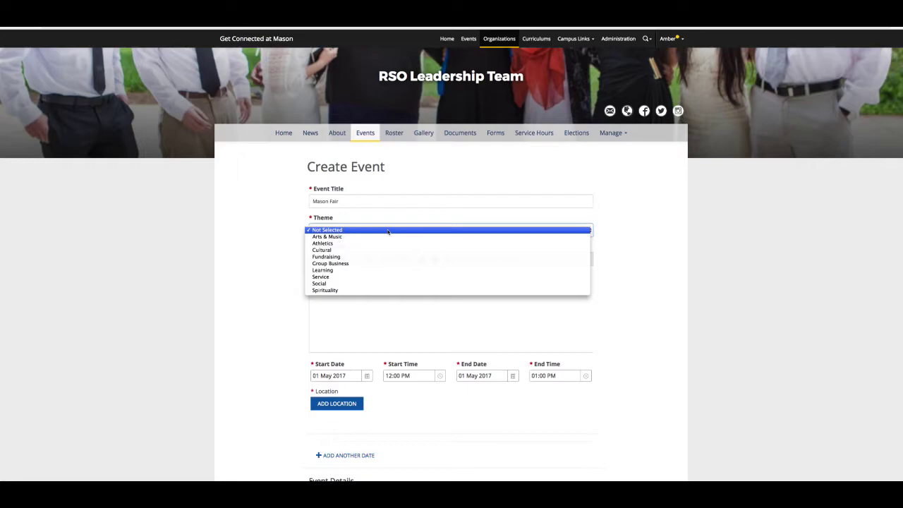
left_click(384, 271)
- Enter a short description and keep the 01 May 2017, 12:00 to 01:00 PM schedule
left_click(377, 280)
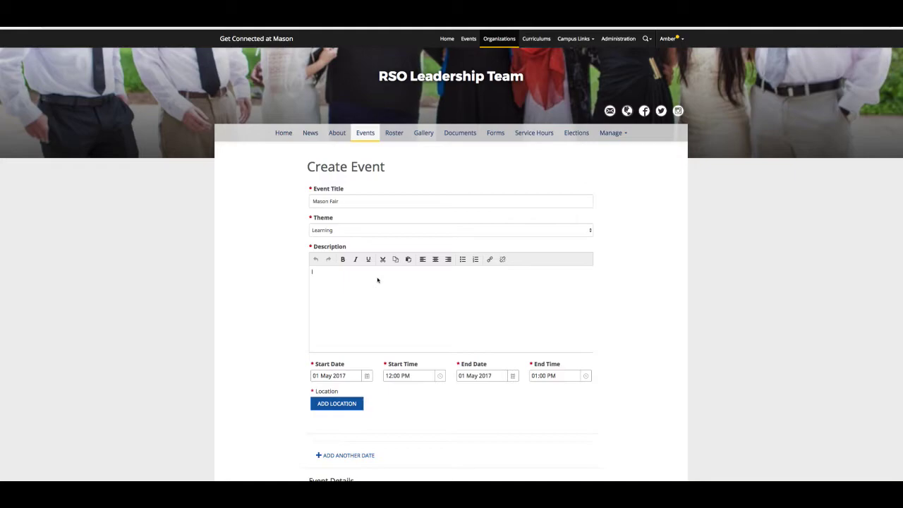
type("It is aoing to be awesome!!!!!!")
left_click(355, 378)
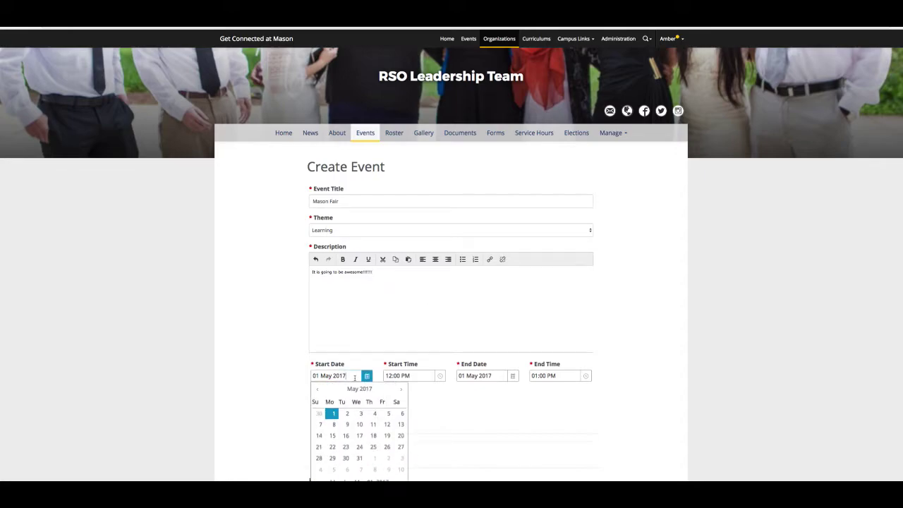
left_click(420, 375)
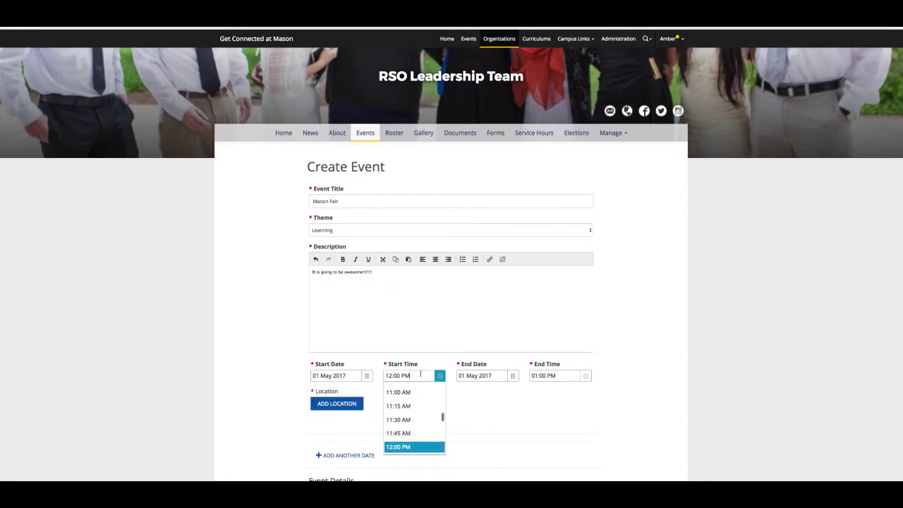
left_click(485, 375)
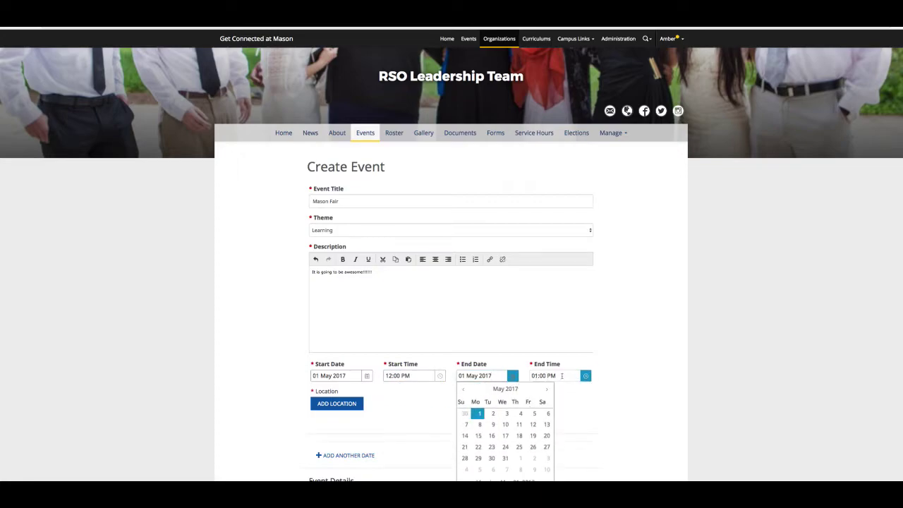
left_click(561, 375)
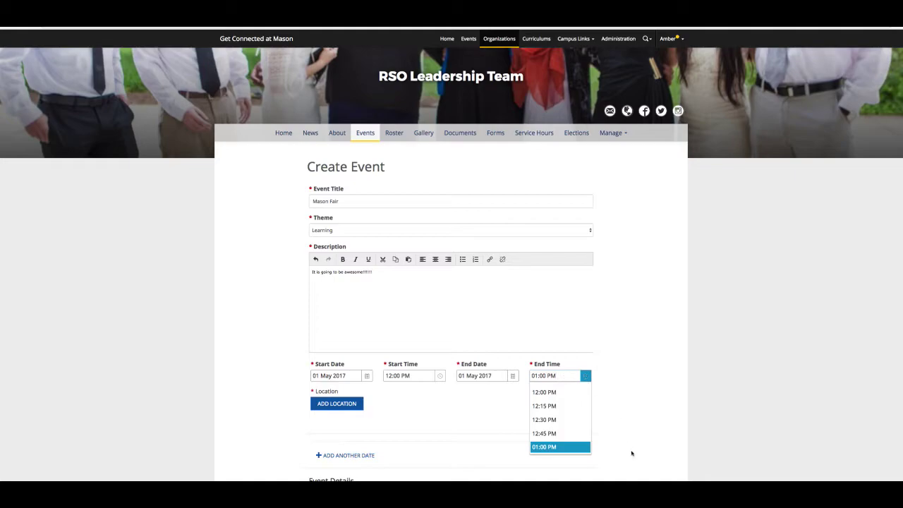
left_click(673, 458)
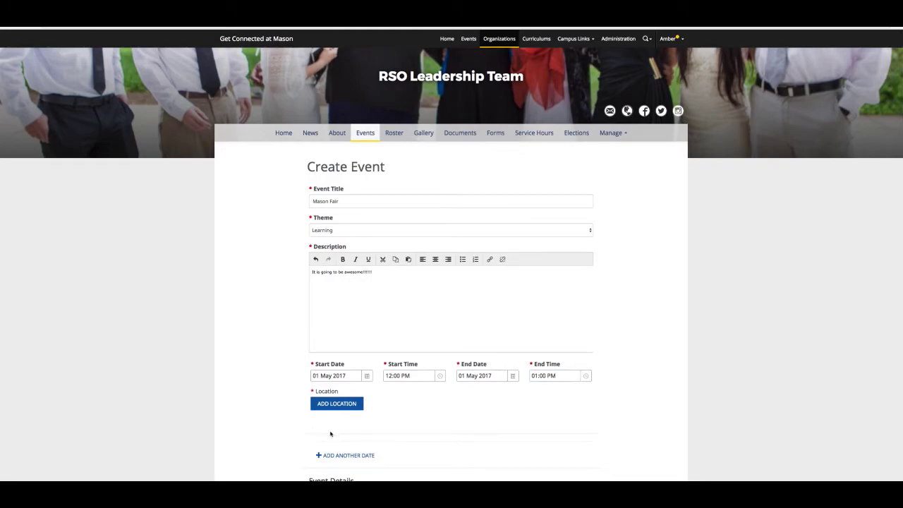
scroll(330, 434, "down", 1)
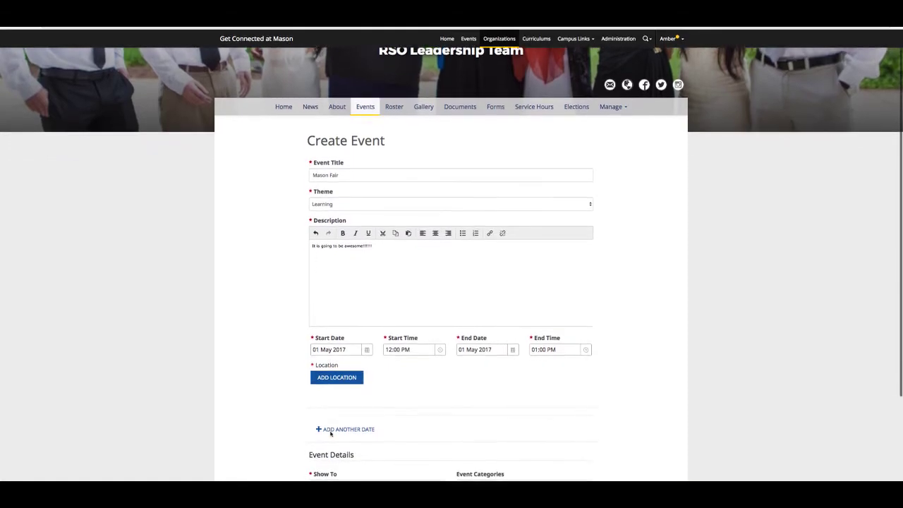
scroll(330, 433, "down", 1)
- Add a new location named 'Hub Room 3 and 4' and save it to the event
left_click(339, 342)
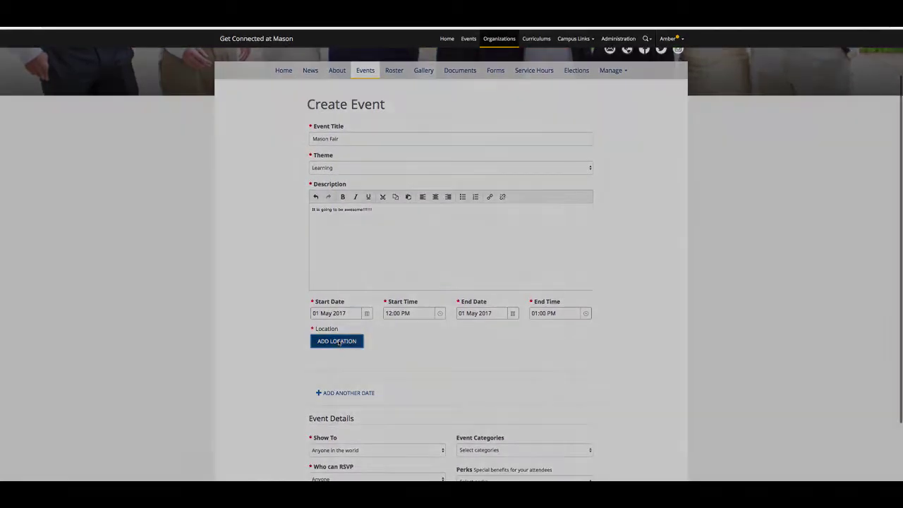
left_click(389, 311)
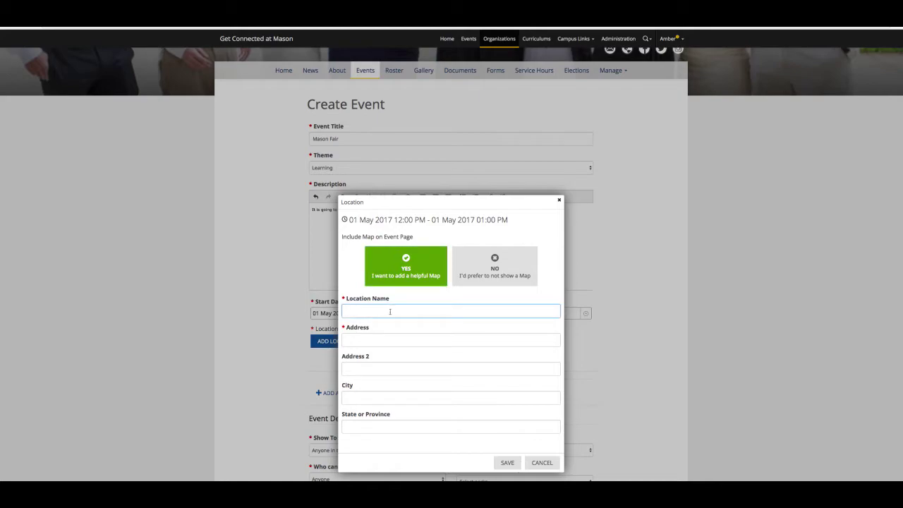
type("Hub ")
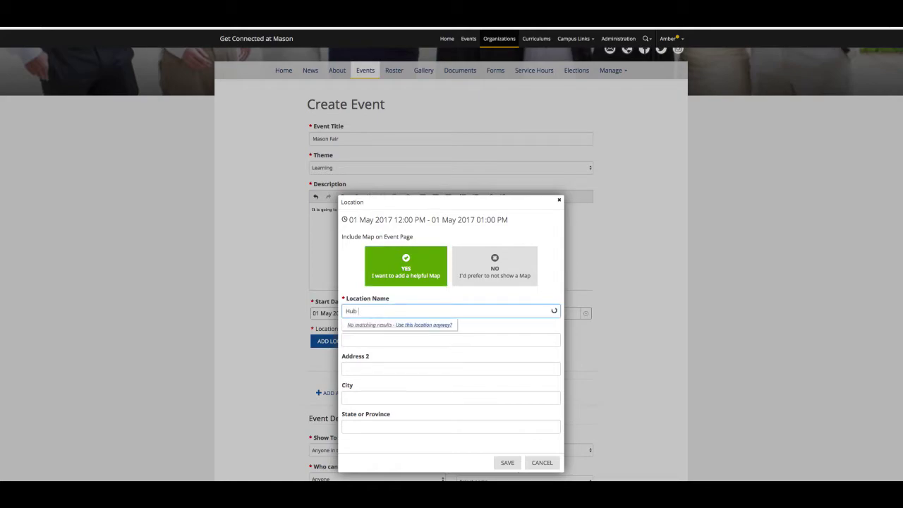
type("Room 3 and 4")
left_click(517, 468)
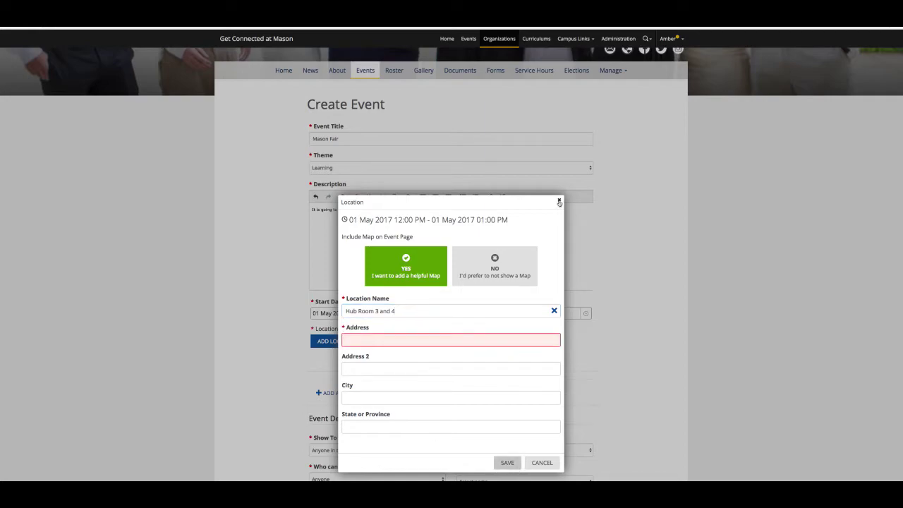
left_click(517, 466)
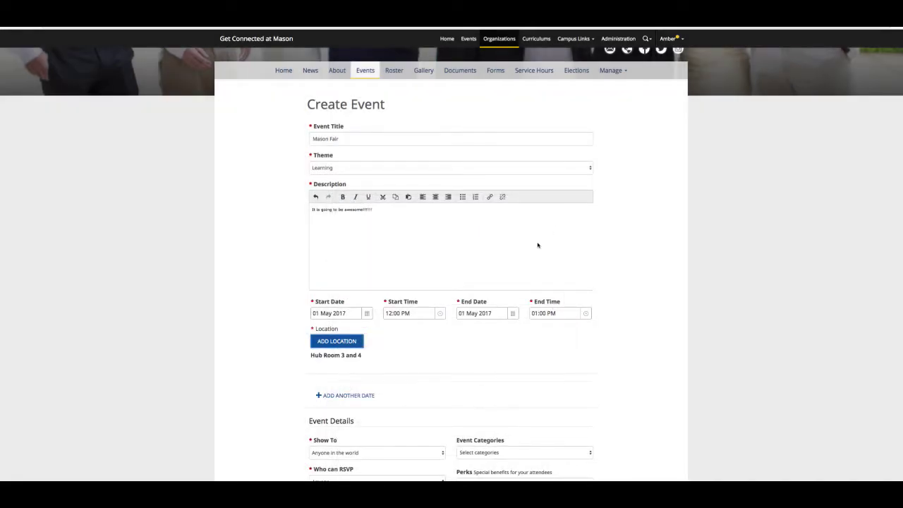
- Keep the event visible to anyone and tag it with the Career Readiness category
scroll(538, 244, "down", 3)
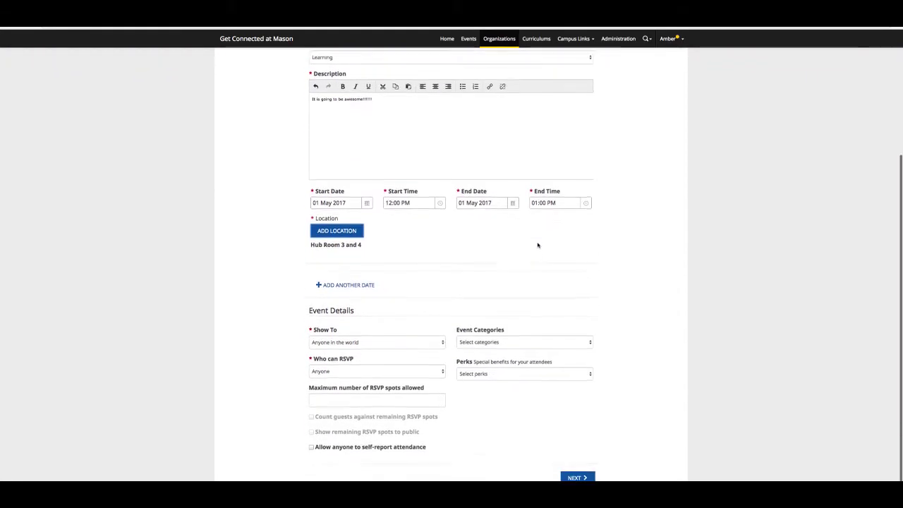
scroll(537, 244, "down", 1)
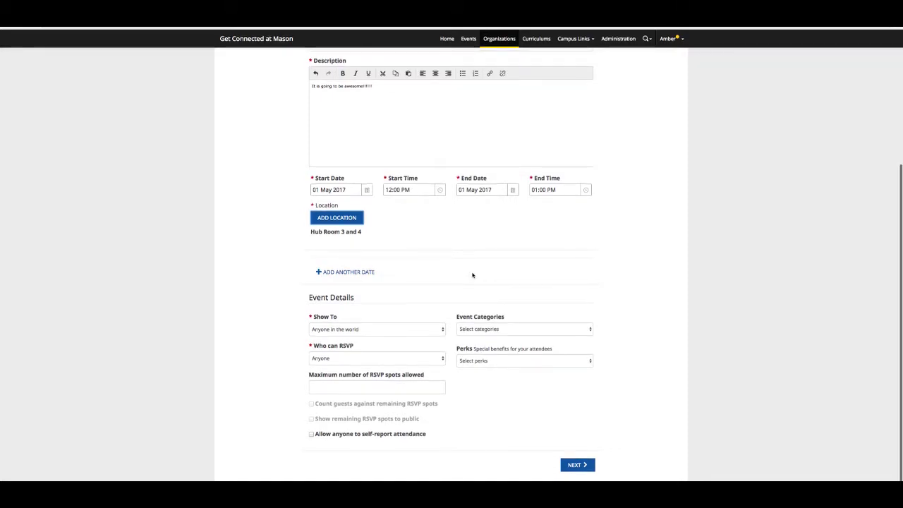
left_click(402, 330)
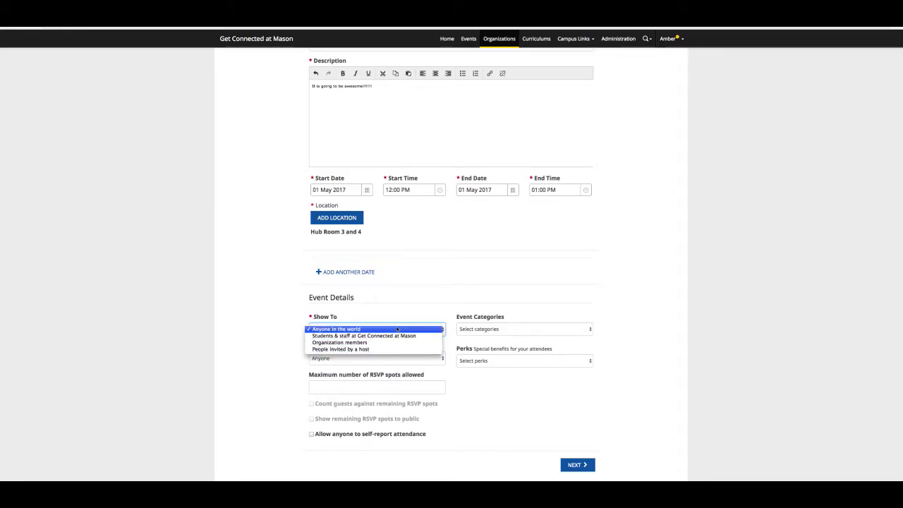
left_click(397, 329)
left_click(507, 330)
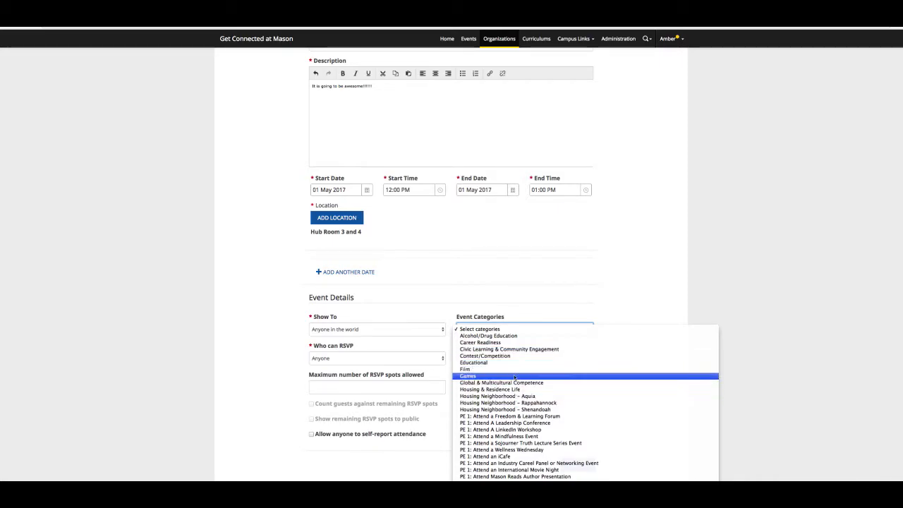
left_click(508, 343)
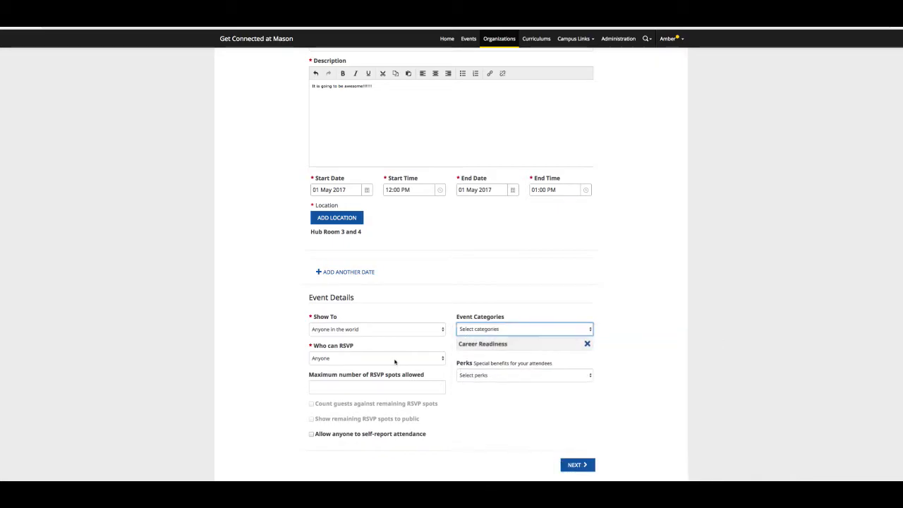
- Open RSVPs to anyone, add Free Food as a perk, and continue
left_click(395, 359)
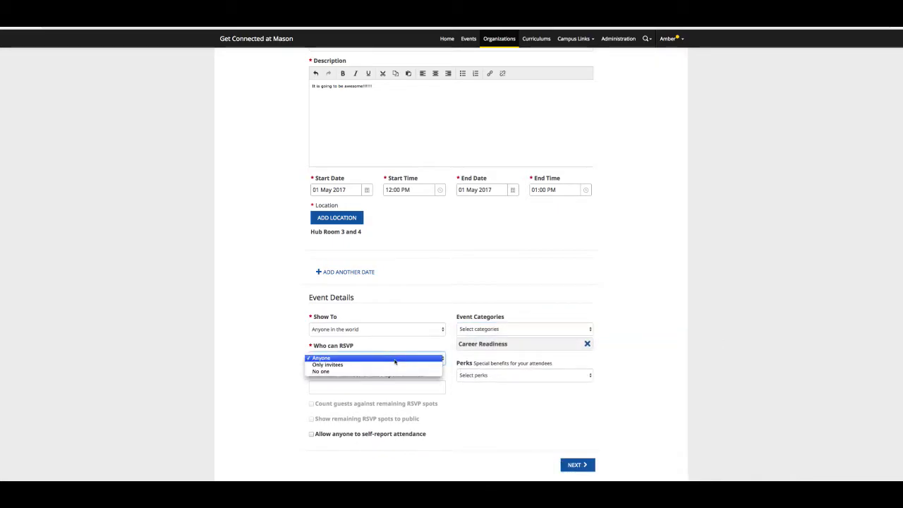
left_click(395, 360)
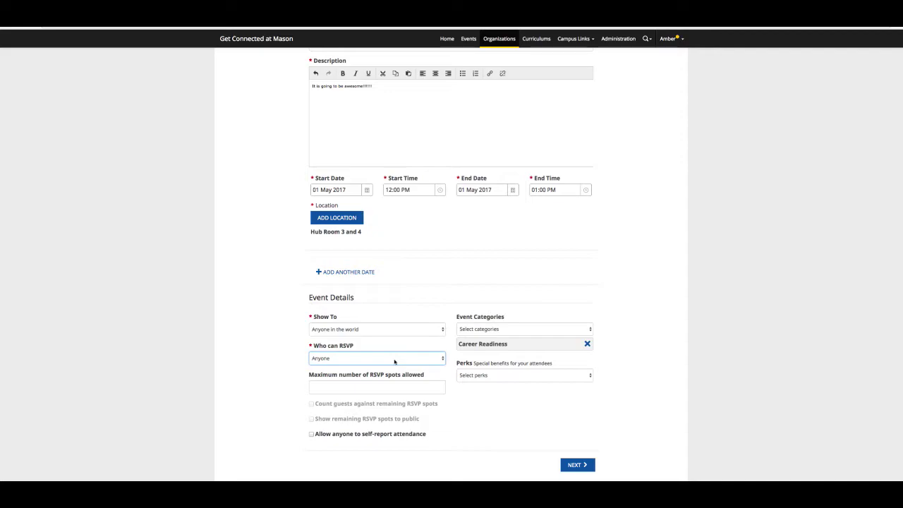
left_click(514, 376)
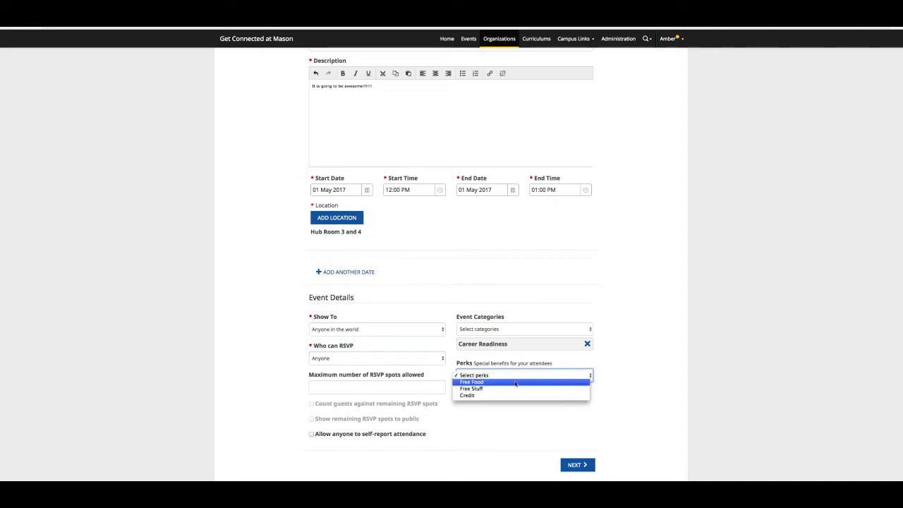
left_click(514, 383)
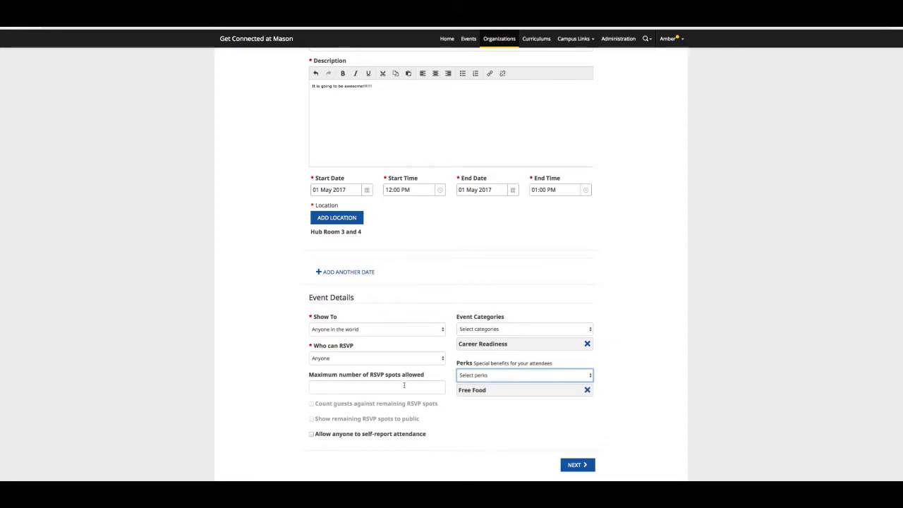
left_click(579, 469)
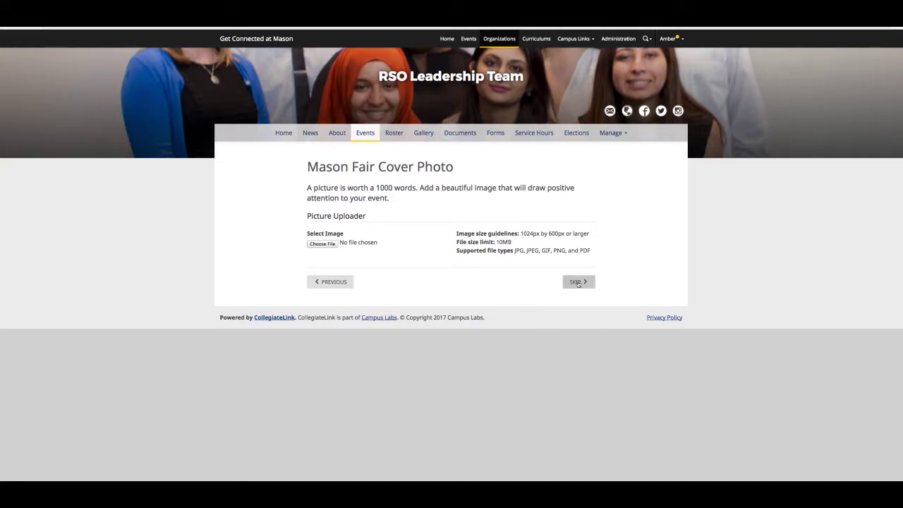
- Skip the cover photo, choose Registered Student Organization (RSO) as the event type, and proceed to review
left_click(578, 282)
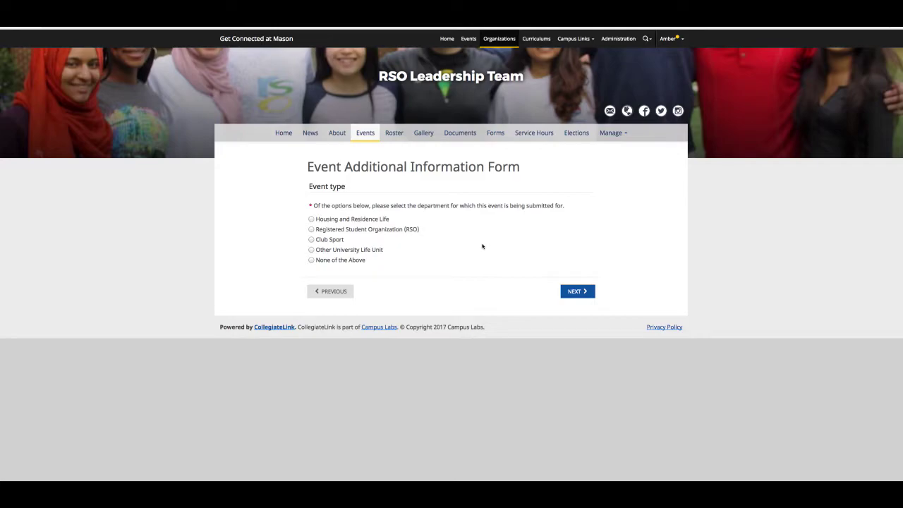
left_click(315, 230)
left_click(578, 295)
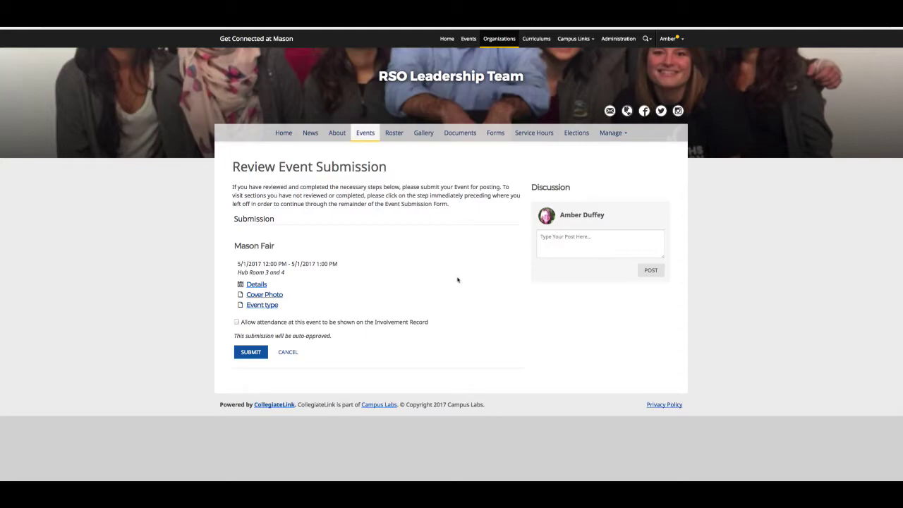
- Submit the Mason Fair event and scroll through its published event page
left_click(245, 354)
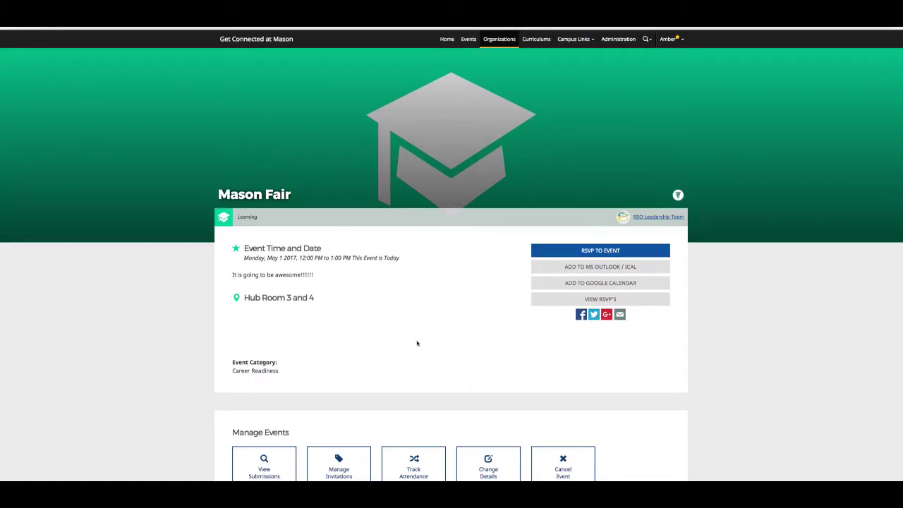
scroll(416, 344, "down", 1)
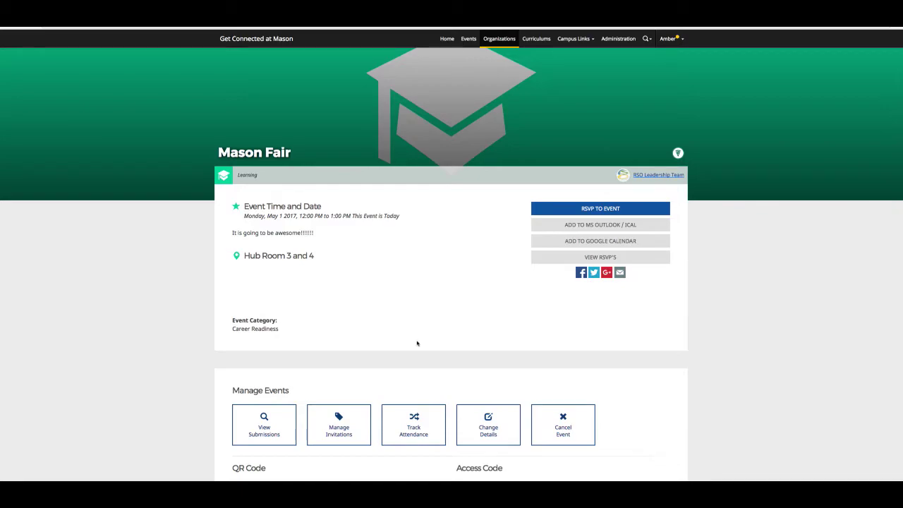
scroll(416, 343, "down", 1)
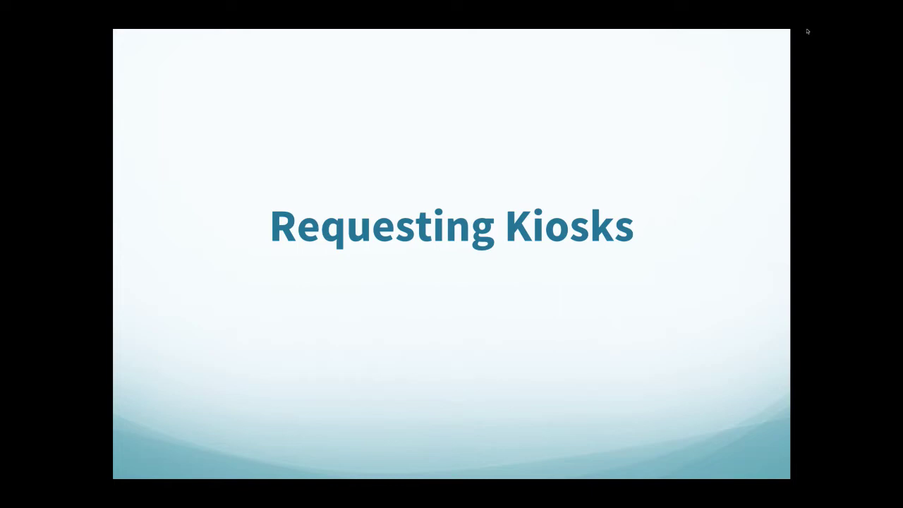
- Exit the full-screen slide show on the Requesting Kiosks slide
key("Escape")
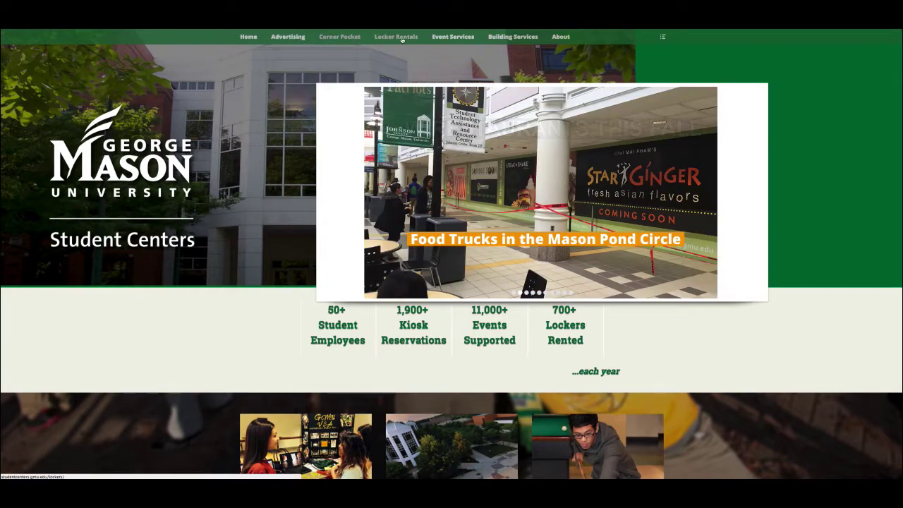
- Go to Advertising > Kiosks and Tables on the Student Centers site
mouse_move(294, 36)
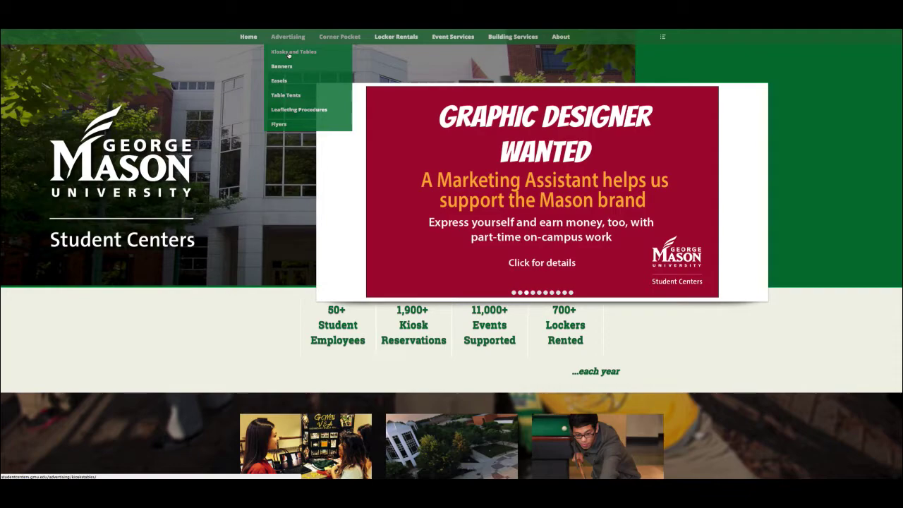
left_click(289, 53)
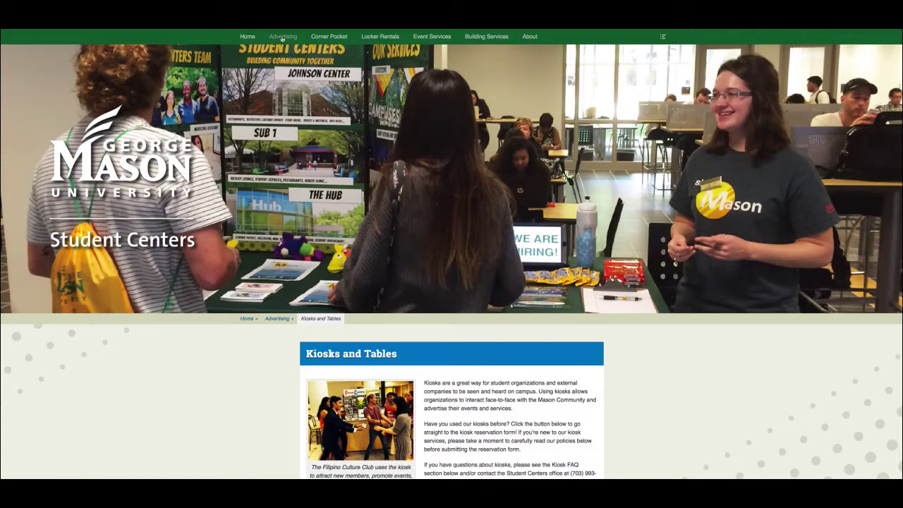
- Expand the Advertising menu in the top navigation bar
mouse_move(287, 34)
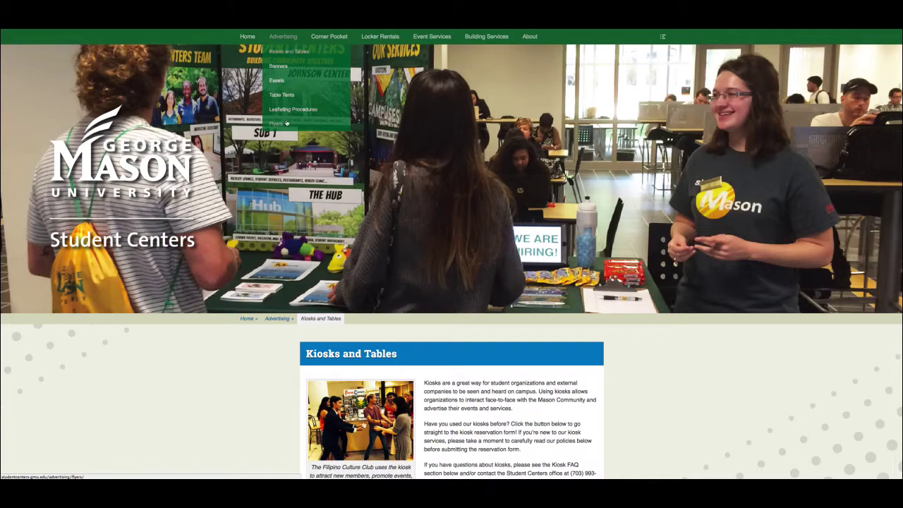
- Open the Banners page and read through reservation changes, privileges and banner locations
left_click(289, 68)
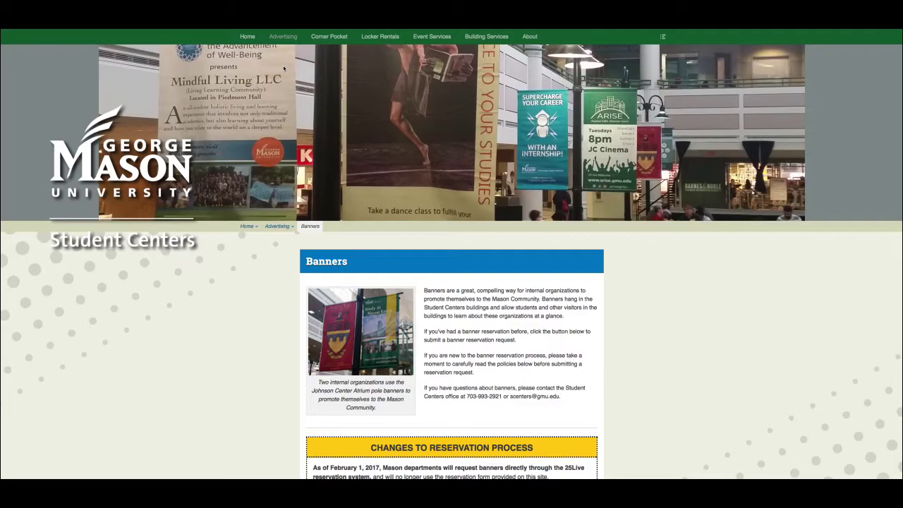
scroll(464, 94, "down", 3)
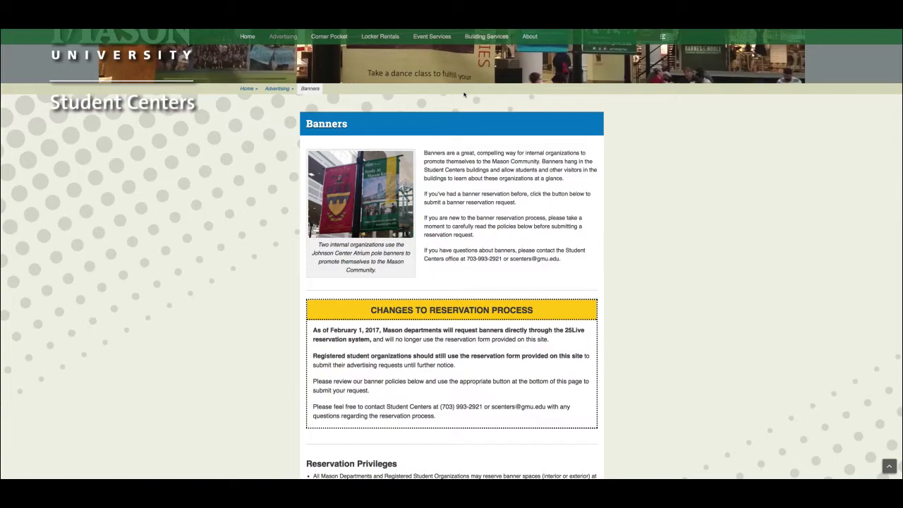
scroll(464, 94, "down", 4)
scroll(464, 95, "down", 1)
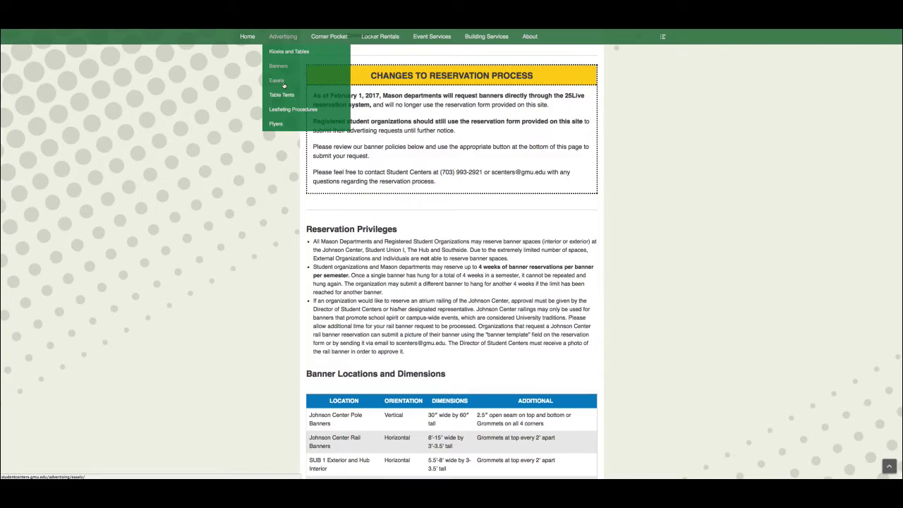
- Open the Easels page and read its Reservation Privileges, locations table and terms down to Submit a Request
left_click(282, 82)
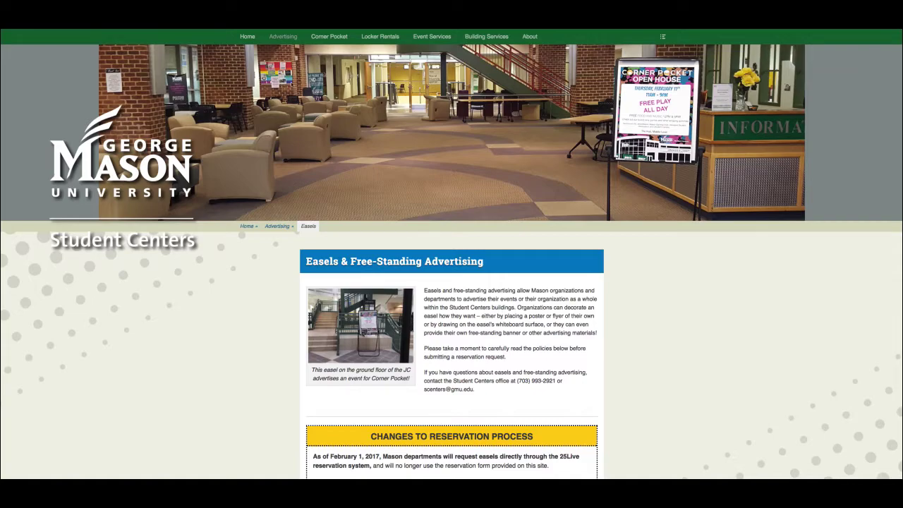
scroll(317, 103, "down", 1)
scroll(318, 103, "down", 1)
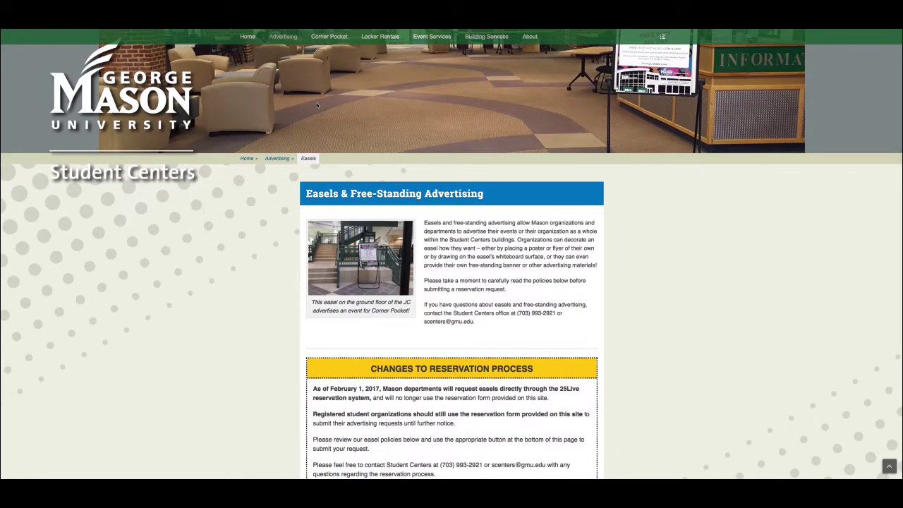
scroll(317, 104, "down", 4)
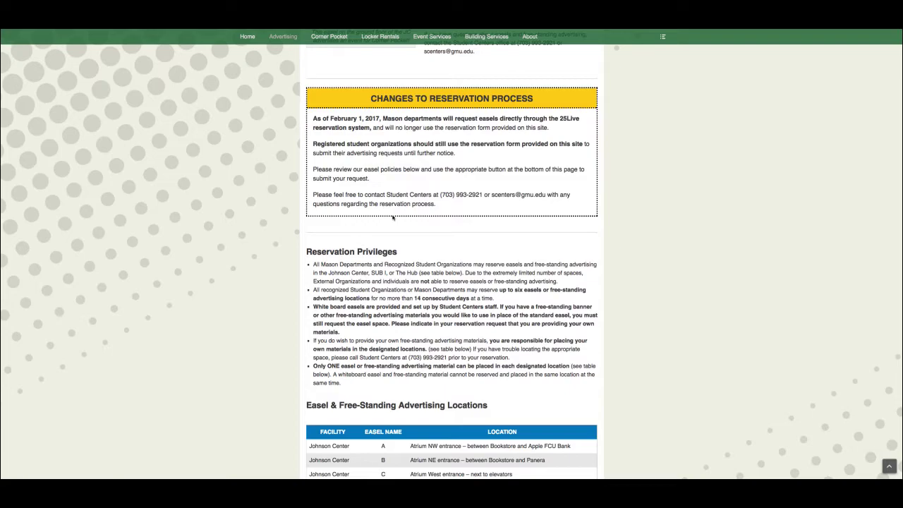
scroll(392, 218, "up", 1)
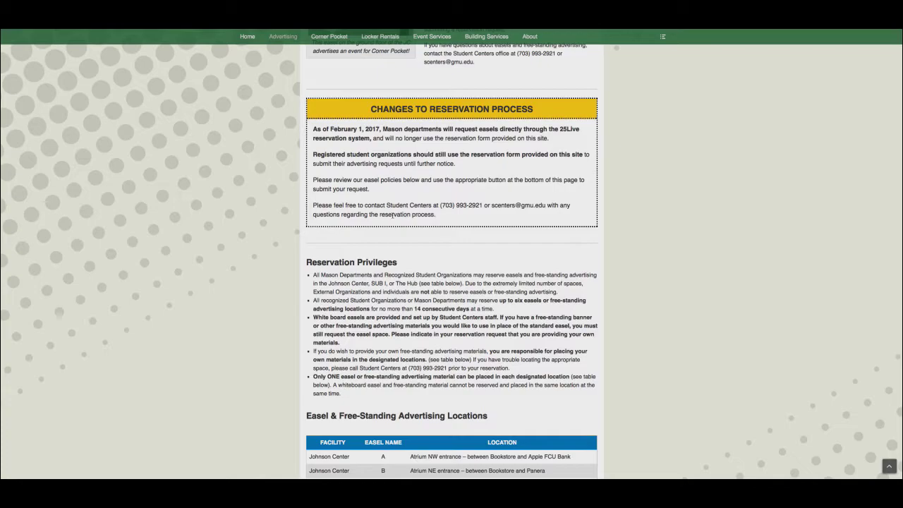
scroll(393, 216, "down", 1)
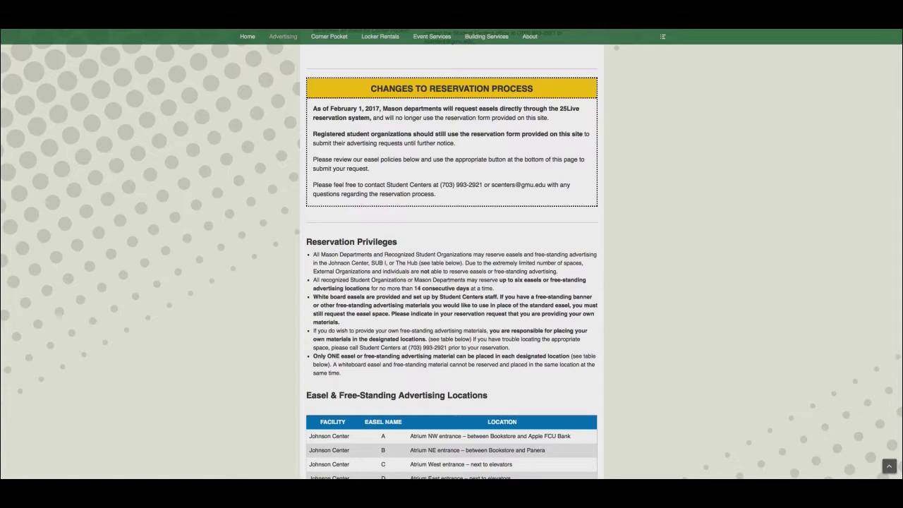
scroll(354, 292, "down", 5)
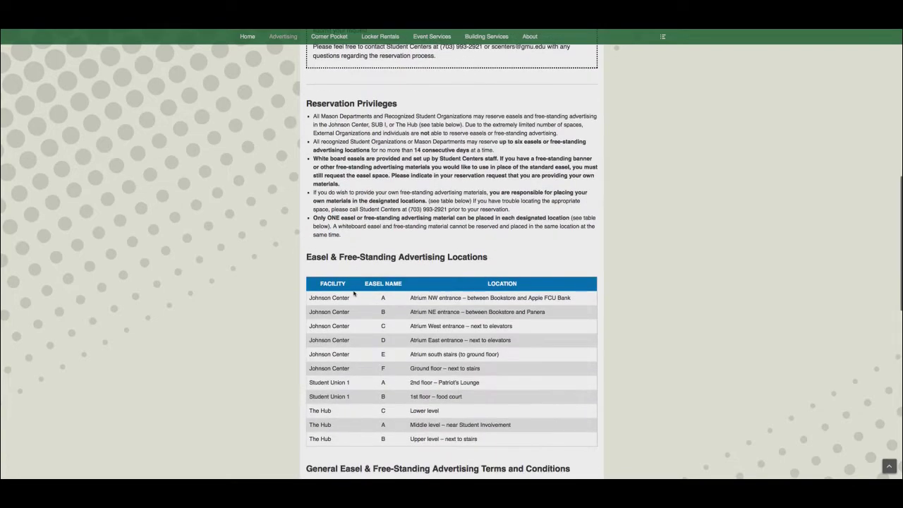
scroll(354, 293, "down", 5)
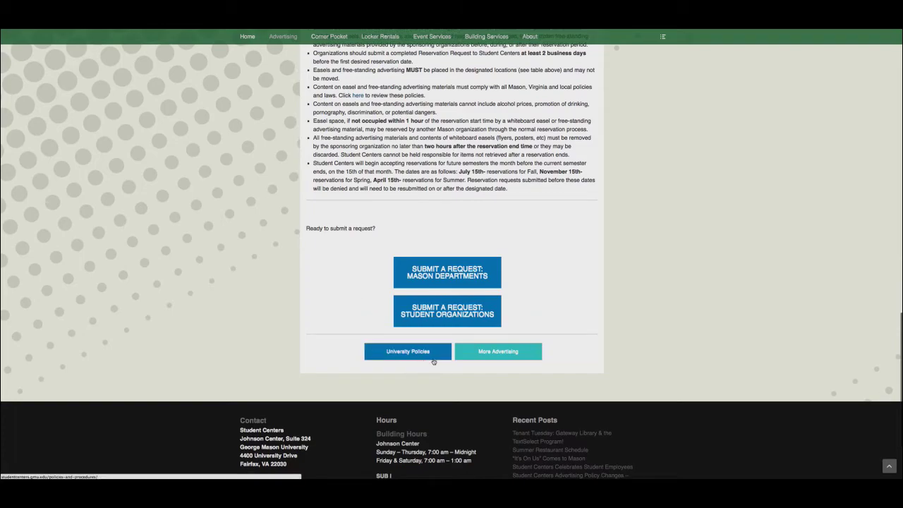
- Go back via More Advertising and view the tiles from Kiosks/Tables through Mason Ads to Procedures
left_click(521, 356)
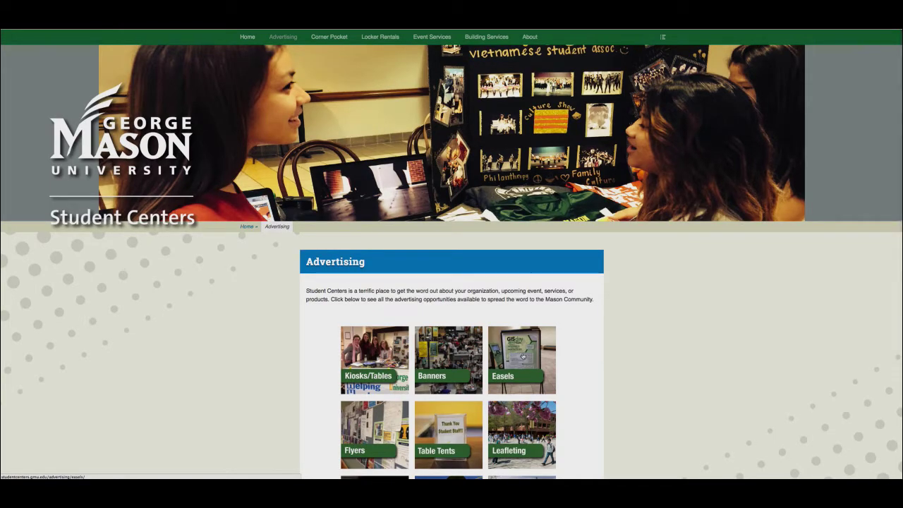
scroll(522, 354, "down", 2)
scroll(528, 357, "down", 2)
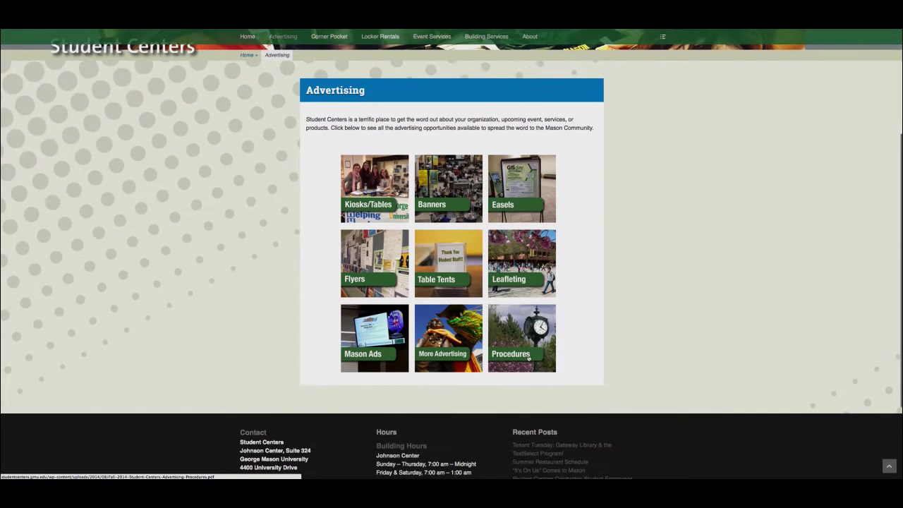
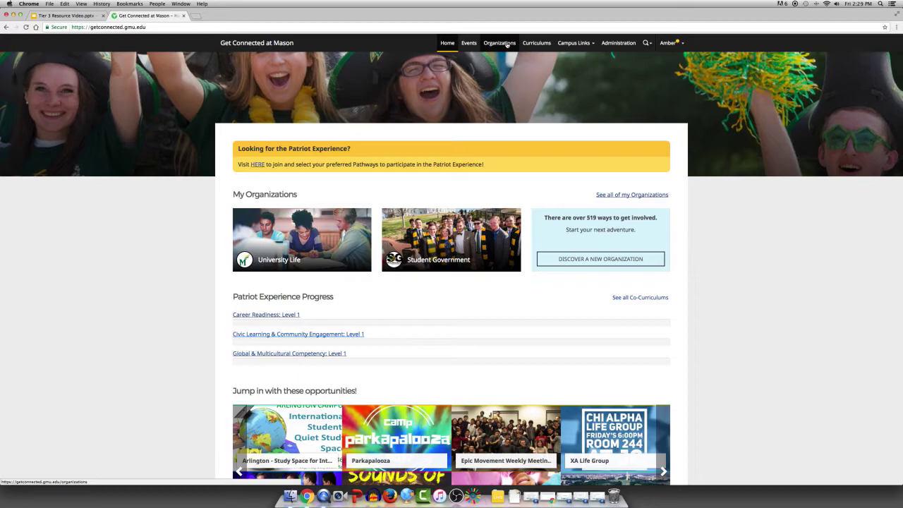
- Search Organizations for 'rso leadership team' and open the RSO Leadership Team's About tab
left_click(506, 43)
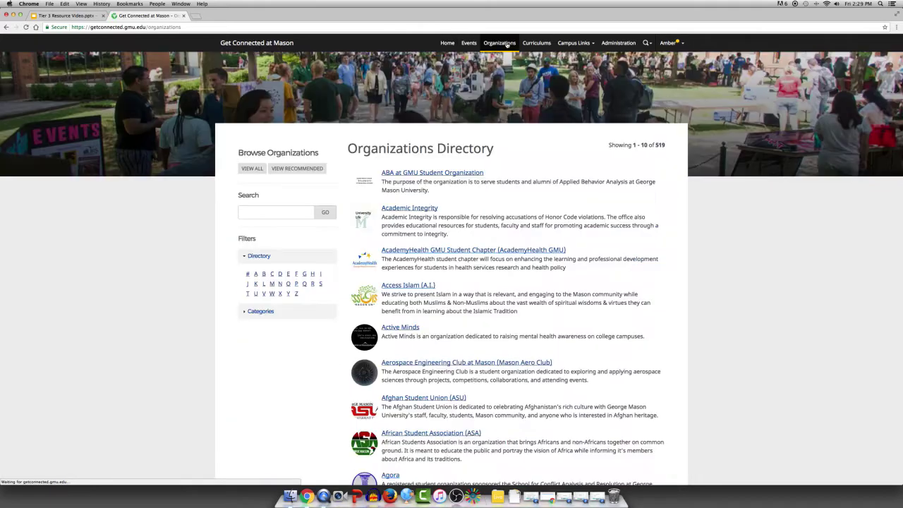
left_click(279, 213)
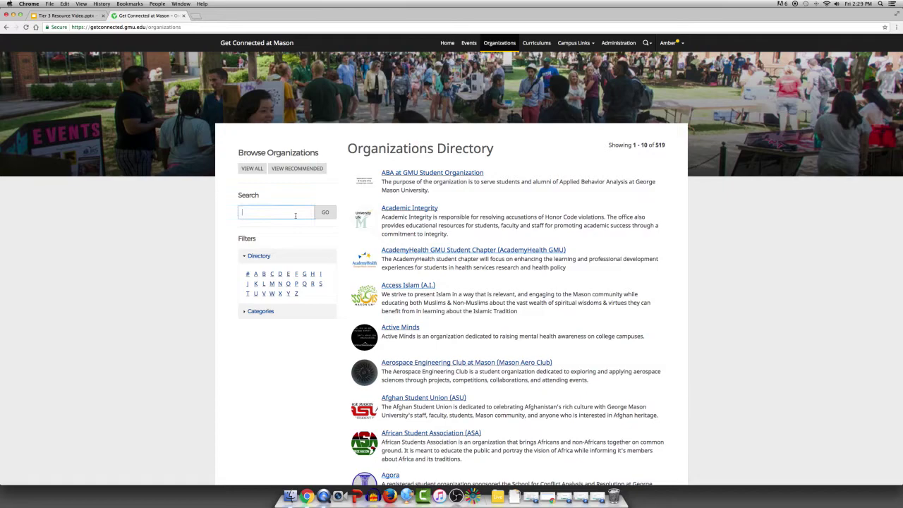
type("rso le")
key("Down")
key("Return")
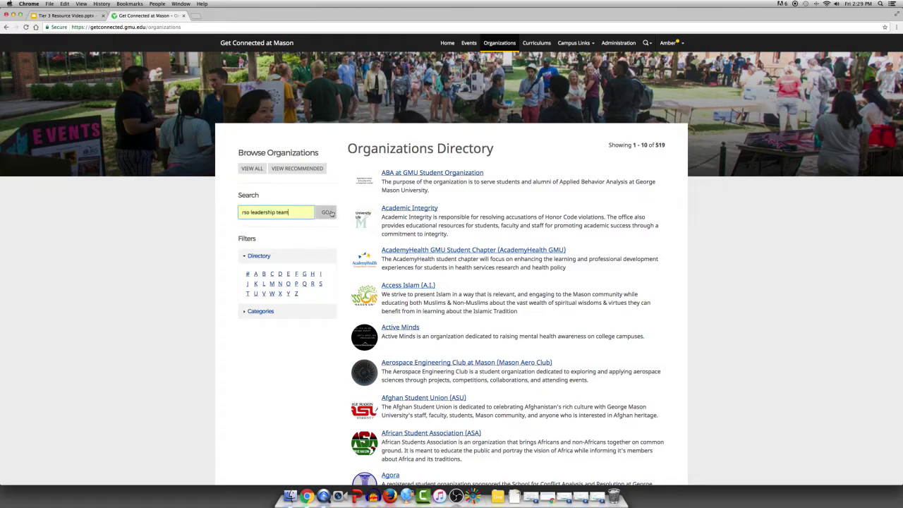
left_click(325, 211)
left_click(426, 174)
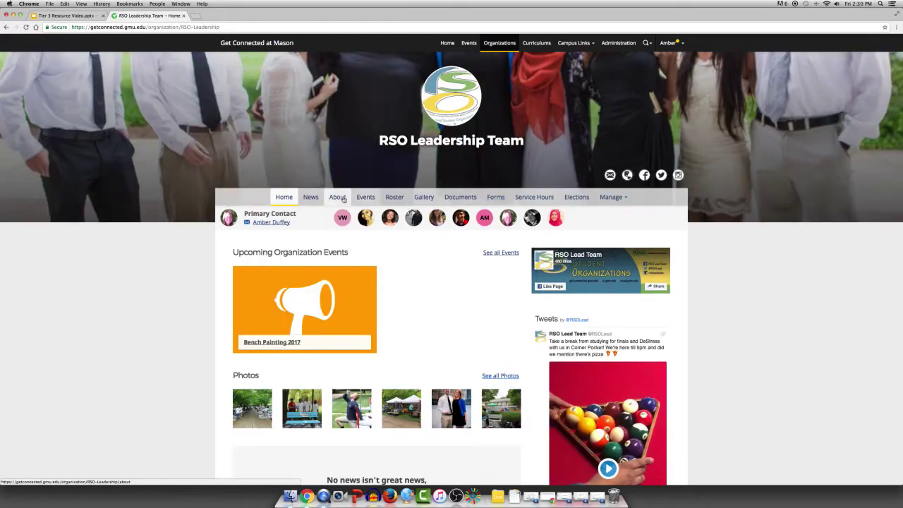
left_click(337, 197)
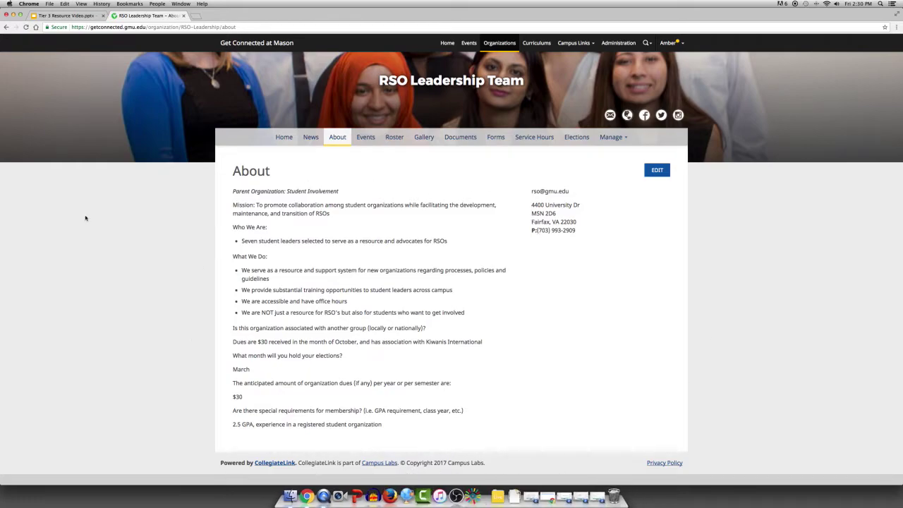
- Open the organization information editor and scroll down past the address fields
left_click(656, 170)
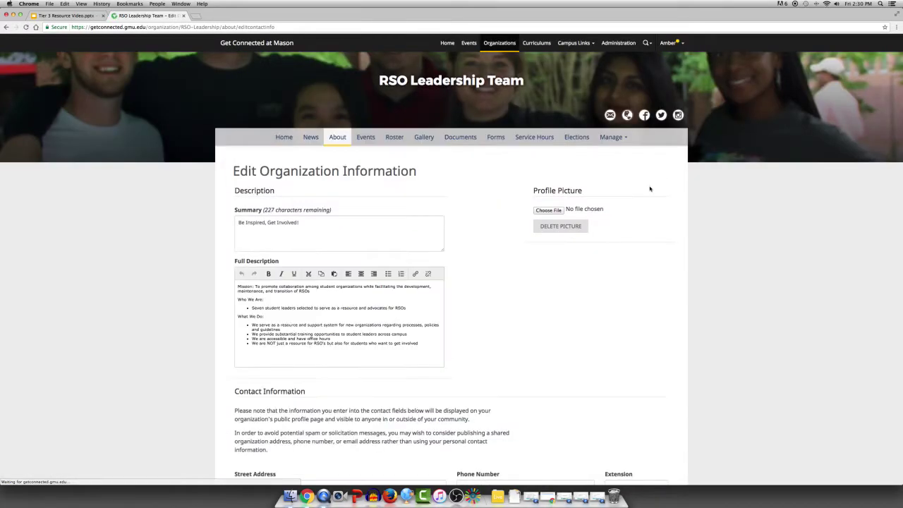
scroll(650, 188, "down", 1)
scroll(649, 188, "down", 1)
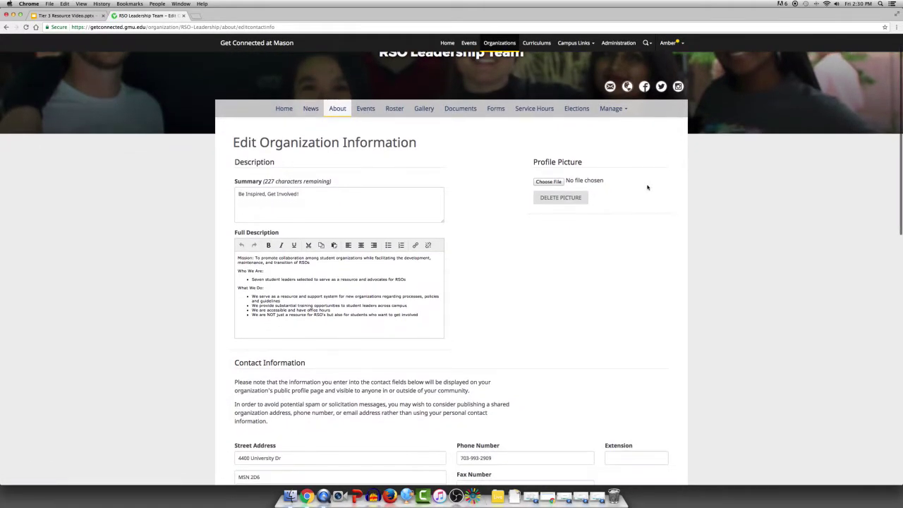
scroll(261, 317, "down", 1)
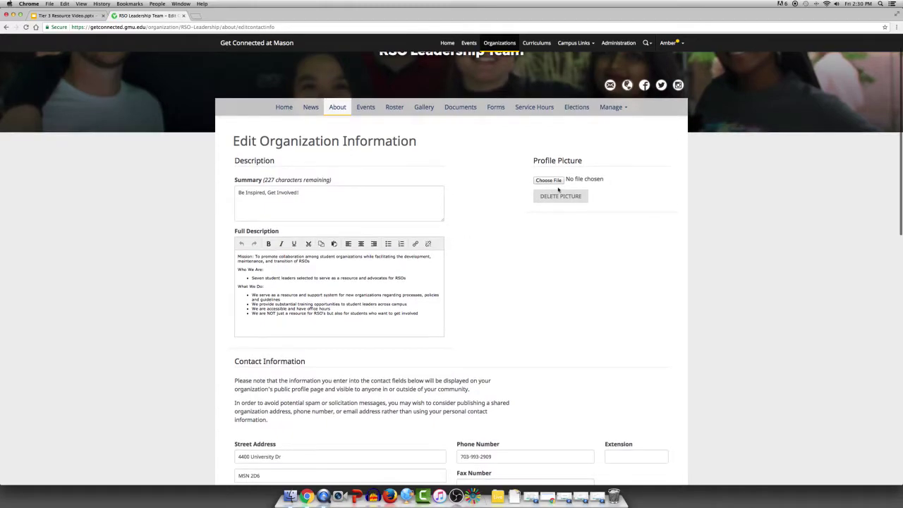
scroll(528, 344, "down", 2)
scroll(528, 344, "down", 5)
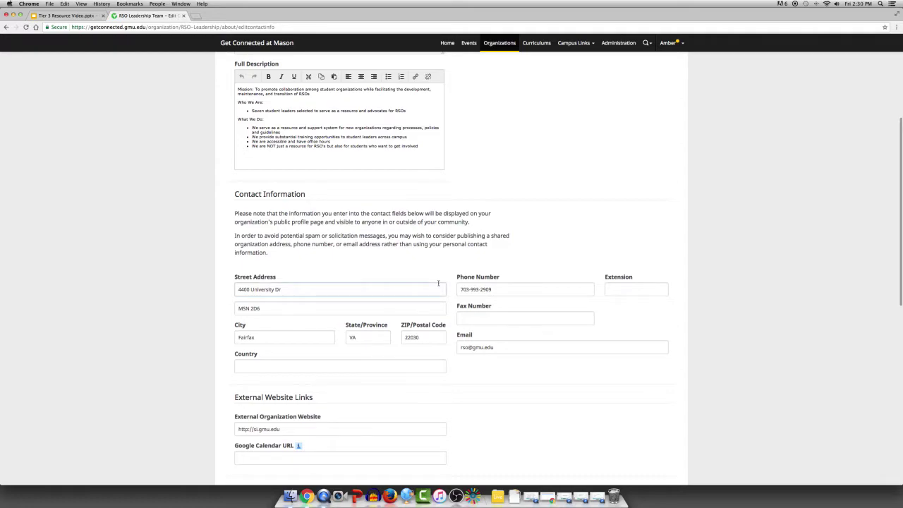
right_click(267, 308)
key("Escape")
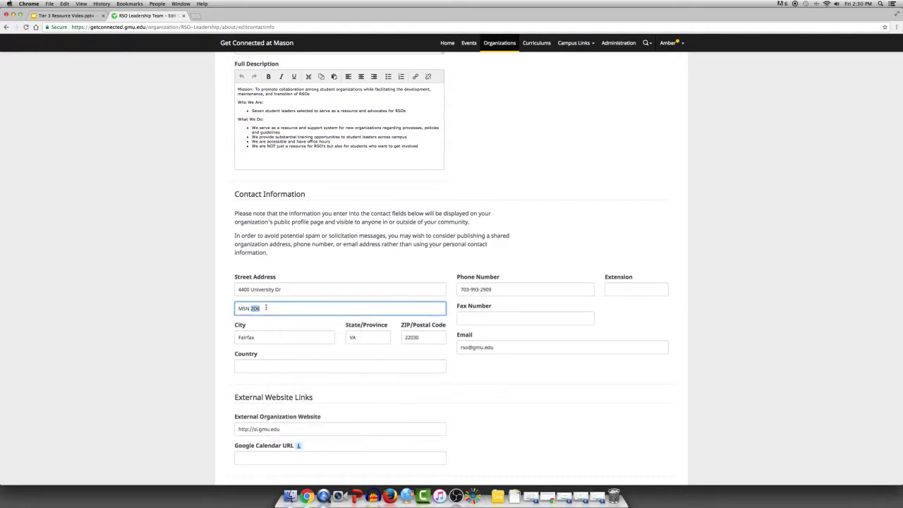
- Clear the affiliated-group answer in Additional Information
scroll(522, 221, "down", 3)
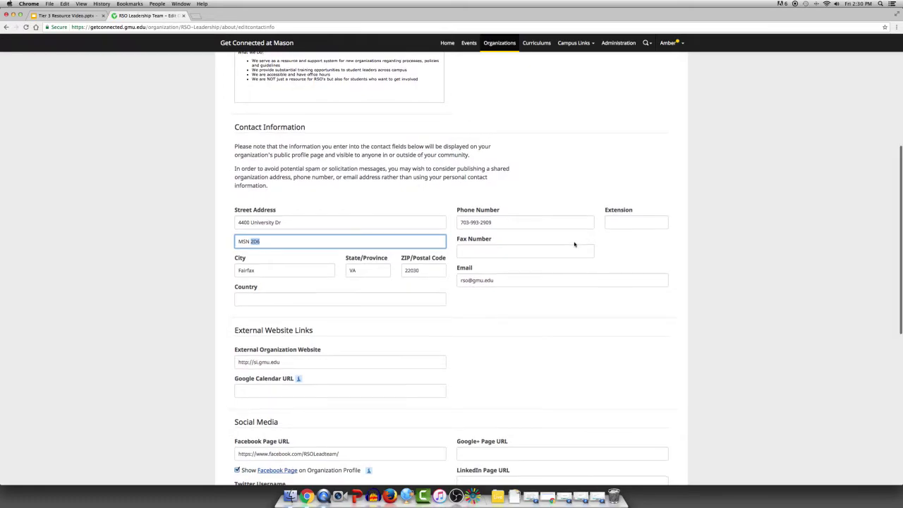
scroll(520, 292, "down", 5)
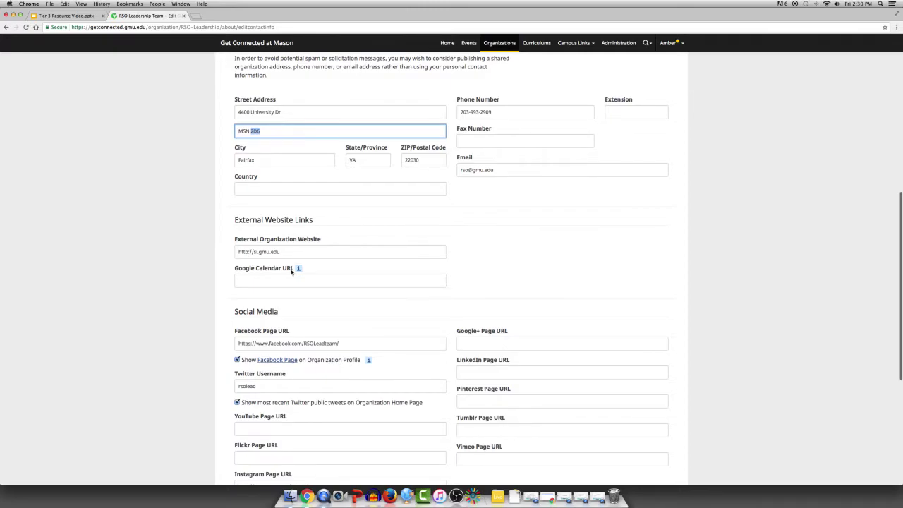
scroll(328, 275, "down", 3)
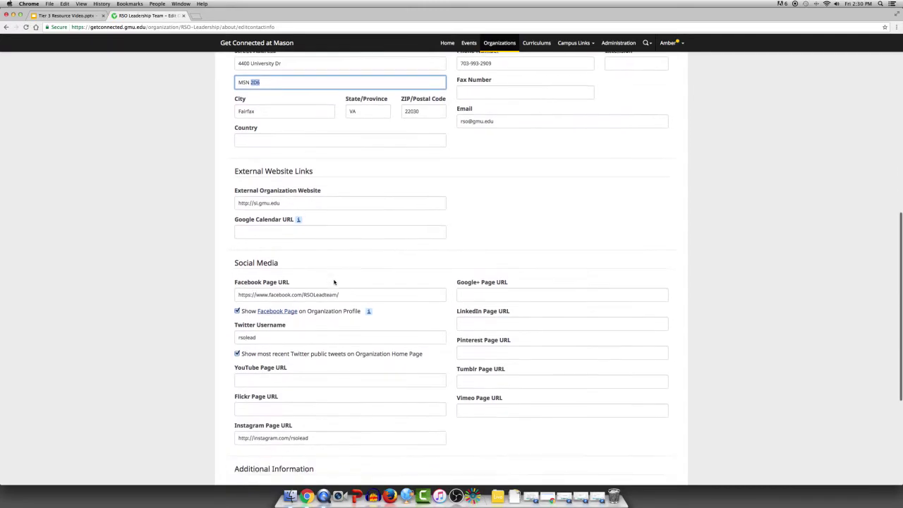
scroll(335, 280, "down", 6)
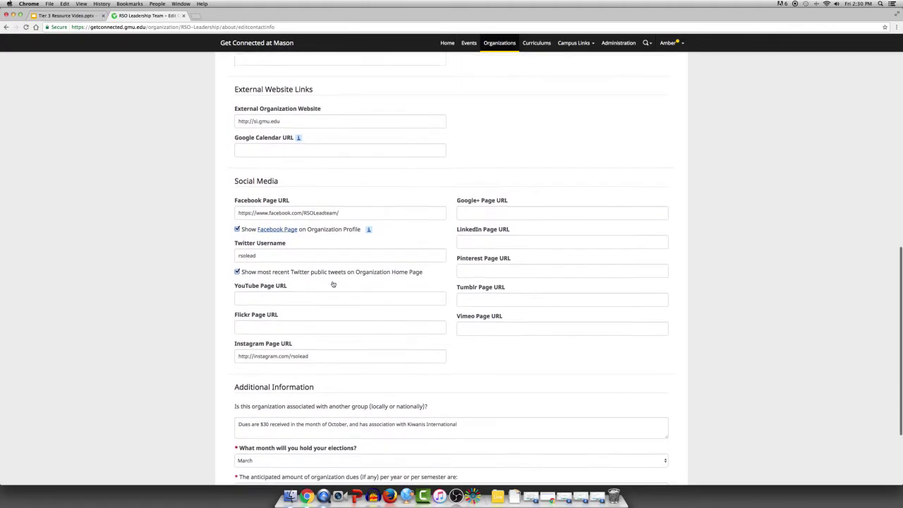
scroll(332, 282, "down", 2)
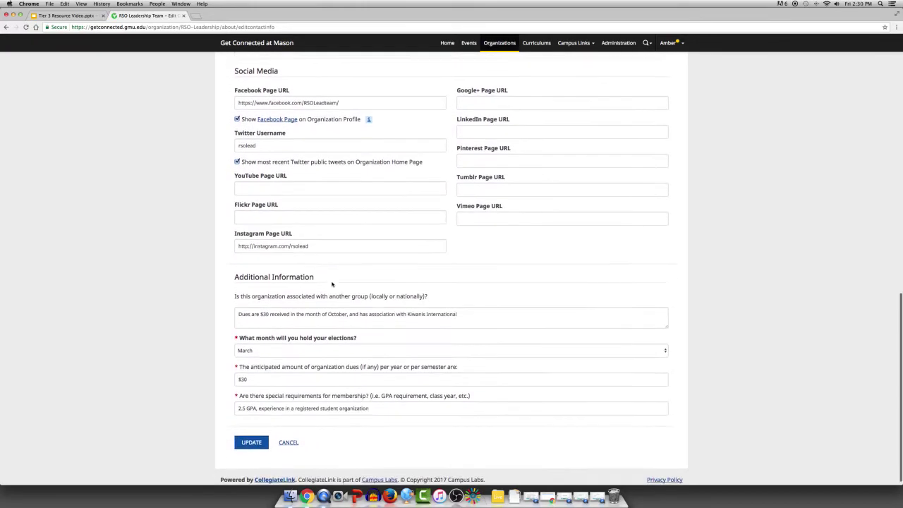
right_click(458, 310)
left_click(458, 311)
left_click(458, 311)
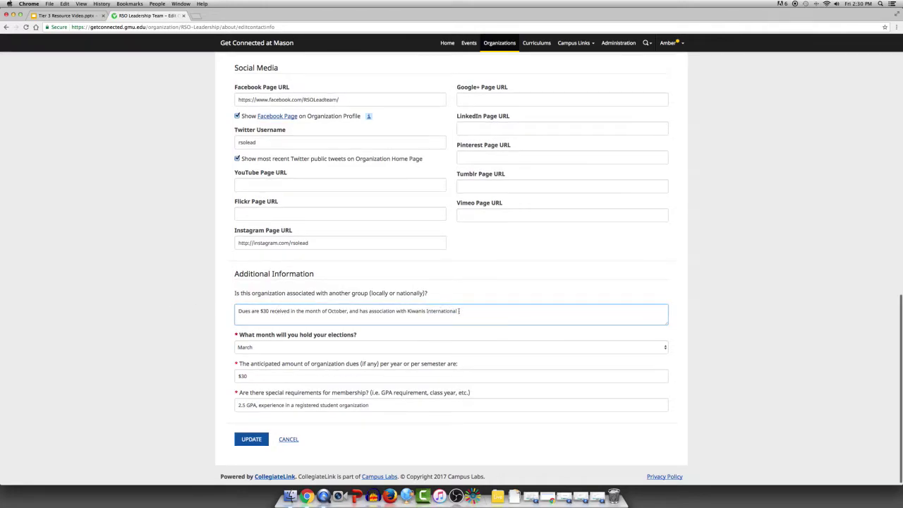
triple_click(458, 310)
key("BackSpace")
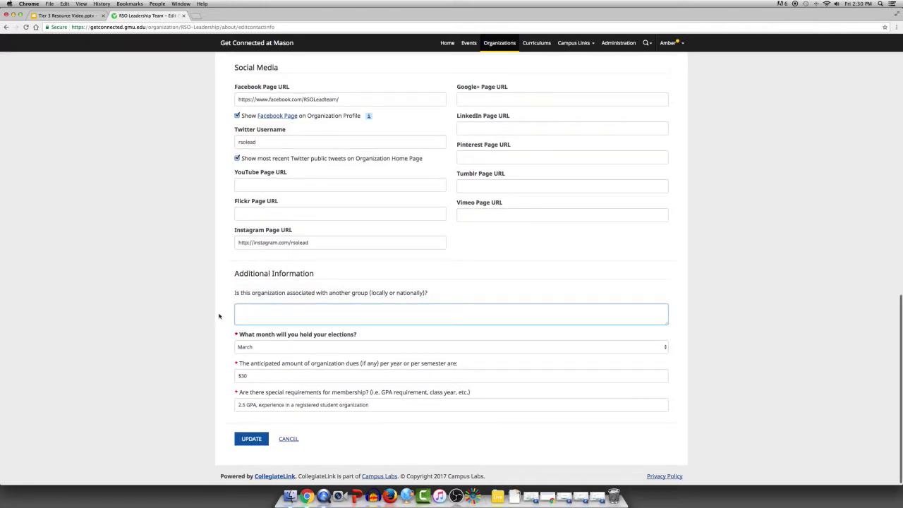
- Delete the $30 dues amount and save the organization information
right_click(218, 316)
right_click(368, 358)
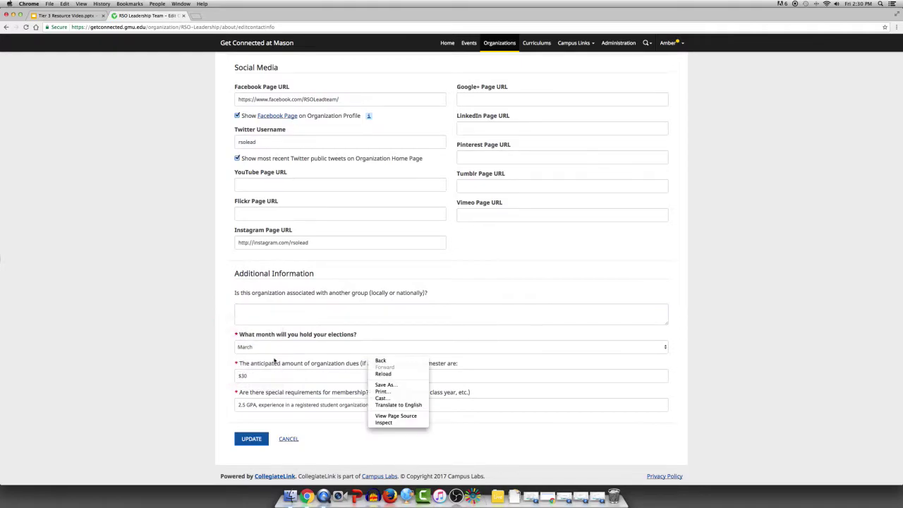
right_click(215, 363)
left_click(200, 383)
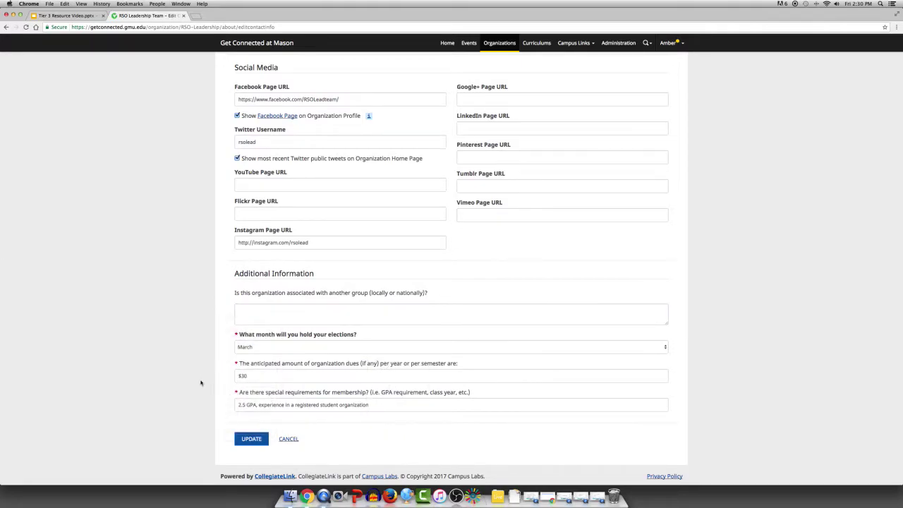
left_click_drag(254, 376, 222, 376)
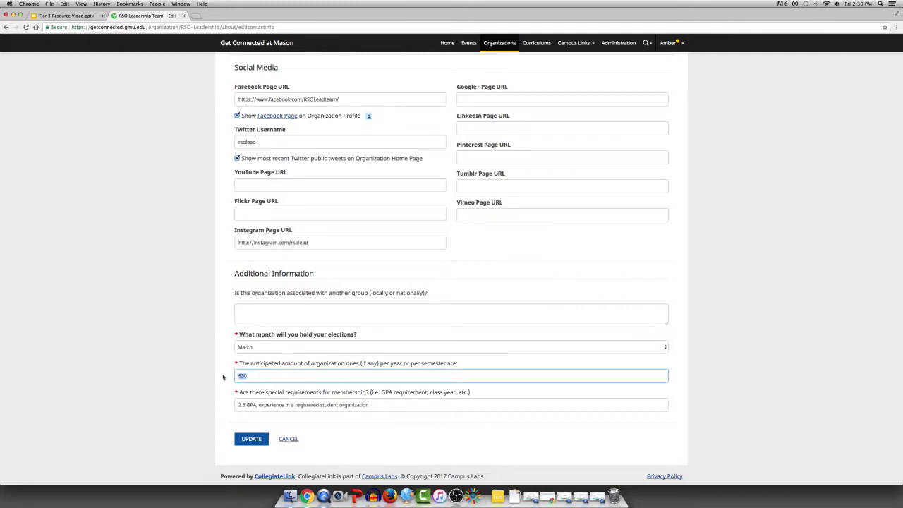
key("BackSpace")
left_click(218, 431)
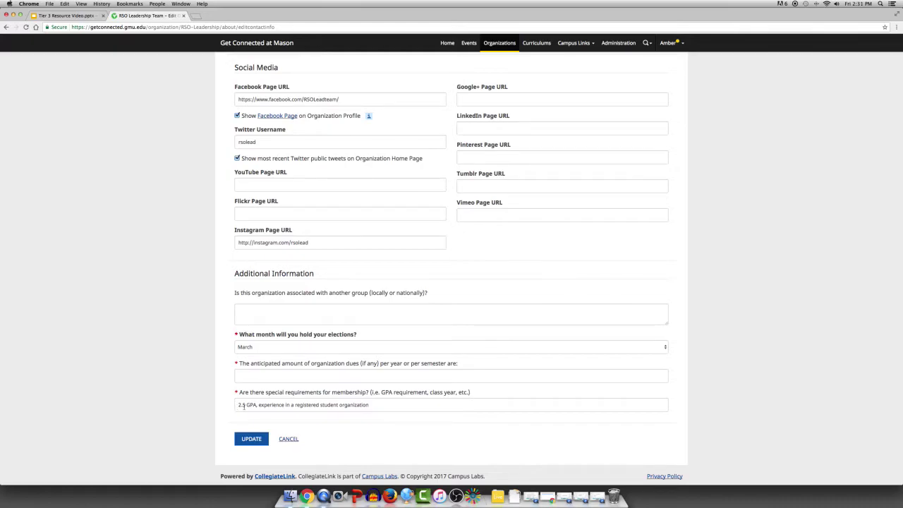
left_click(252, 438)
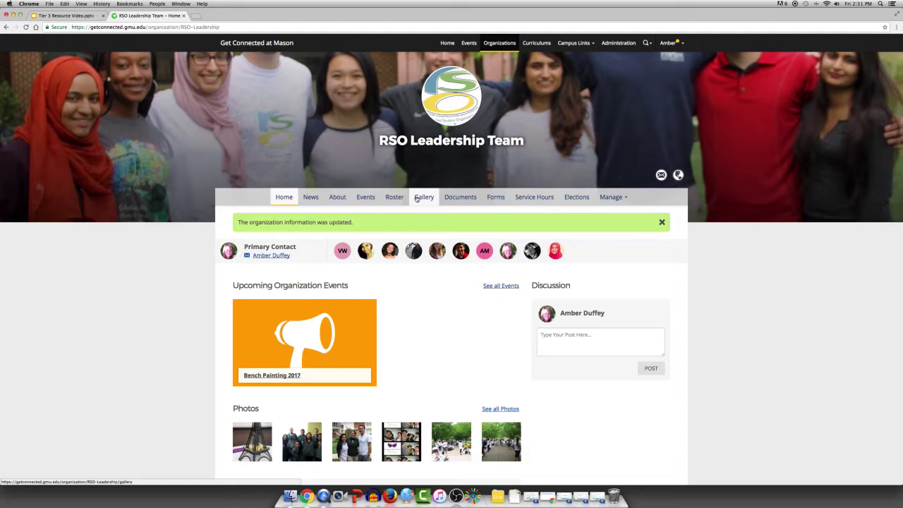
- Create a Gallery album 'Random photos' with description 'random photos' and go to Add Photos
left_click(417, 198)
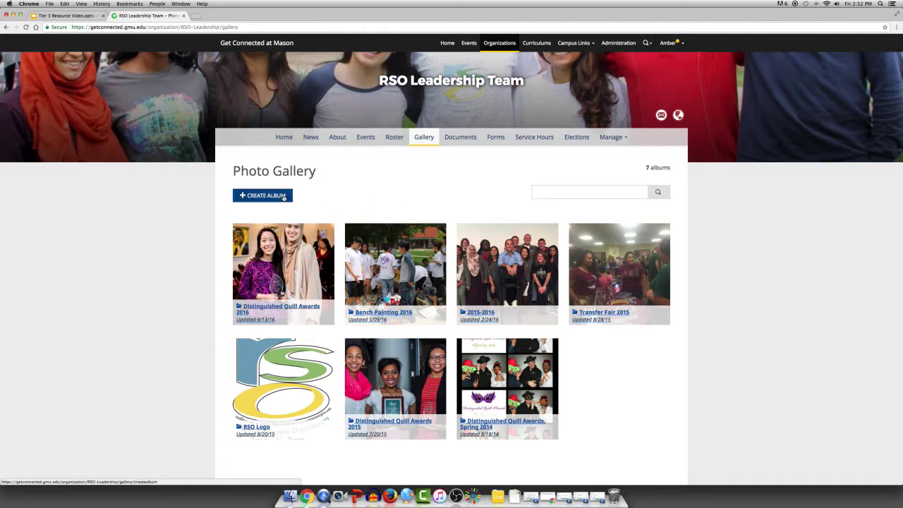
left_click(282, 197)
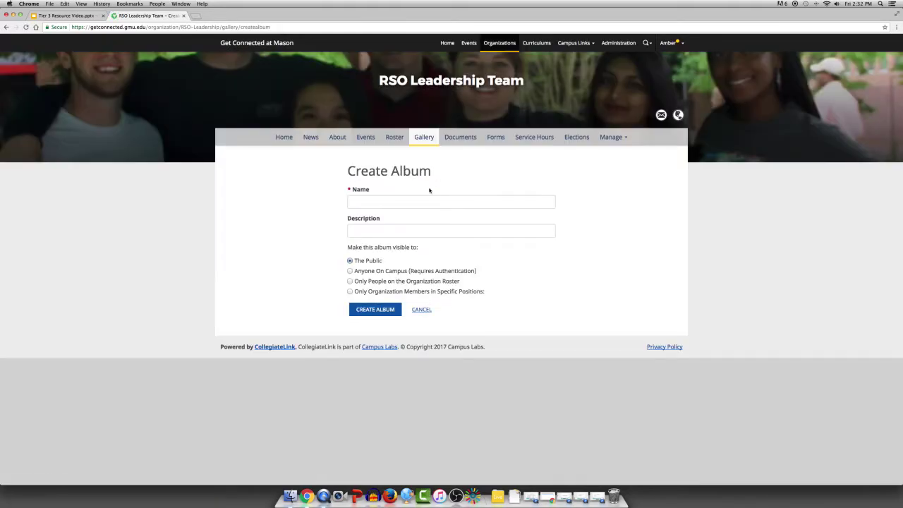
left_click(425, 204)
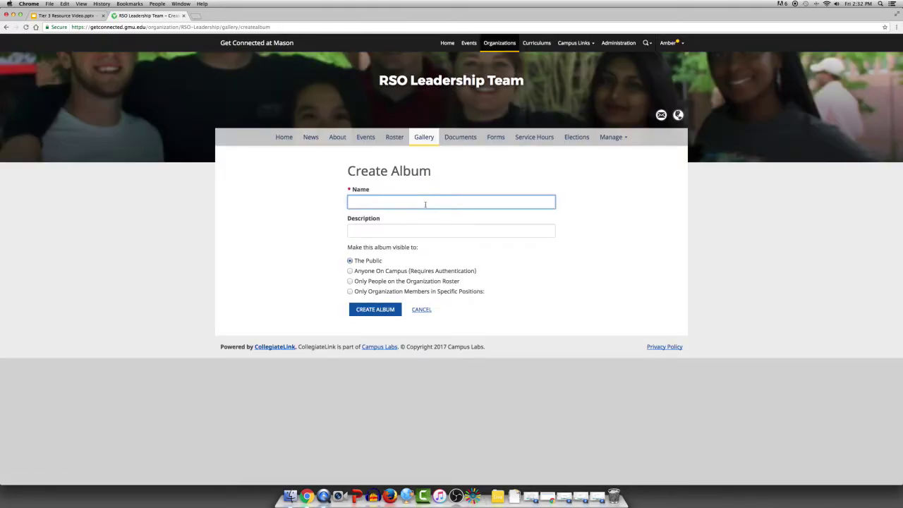
type("Random photos")
left_click(418, 232)
type("random p")
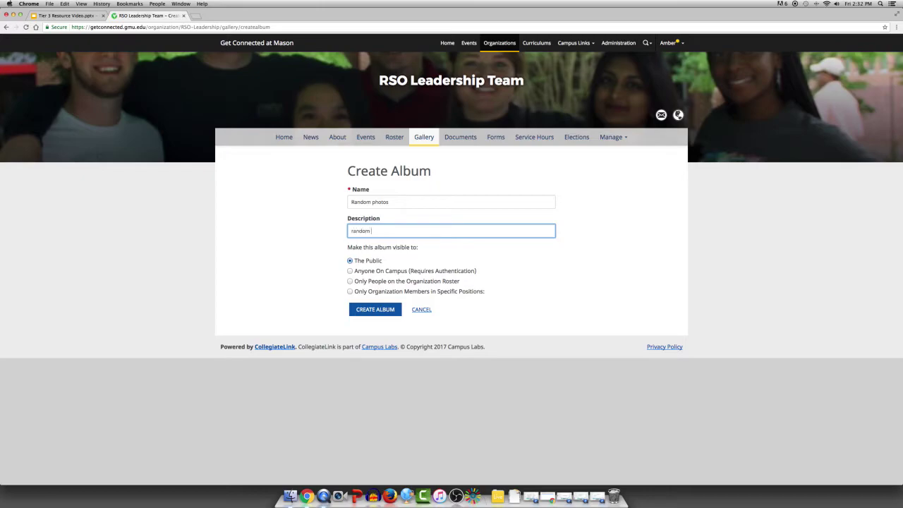
type("hotos")
left_click(372, 310)
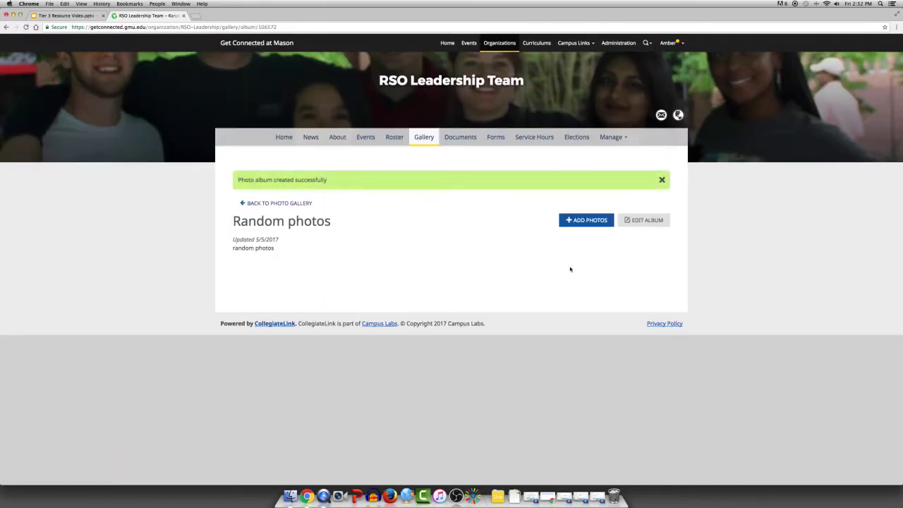
left_click(610, 224)
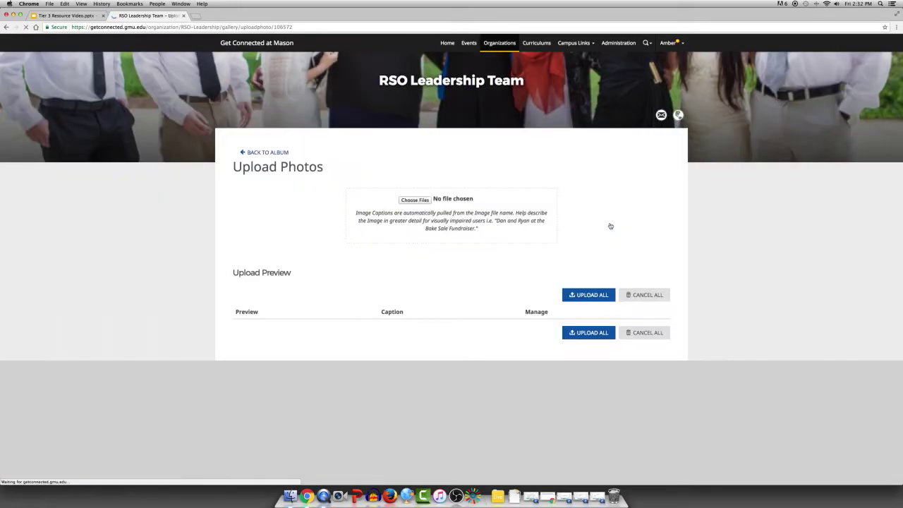
- Upload InsuranceDJ2017.jpeg and ContractDJ2017.jpeg together, then return to the Random photos album
left_click(404, 253)
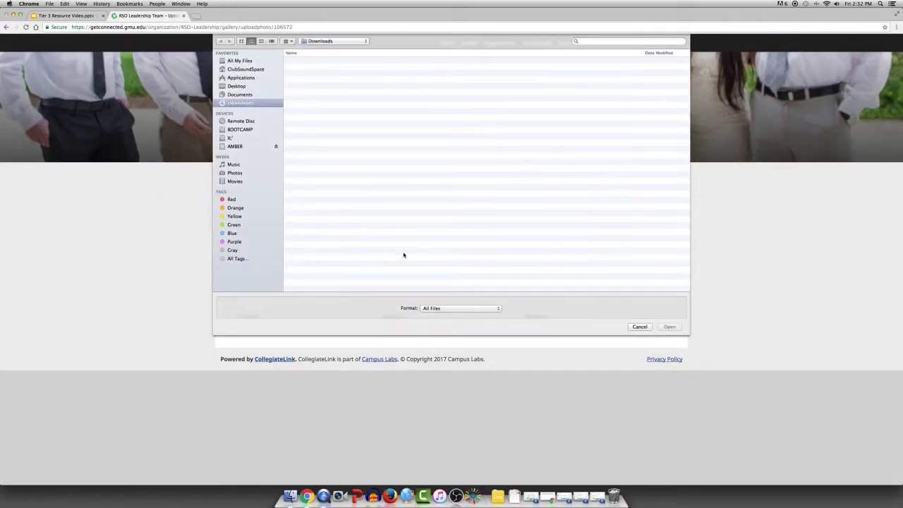
left_click(302, 62)
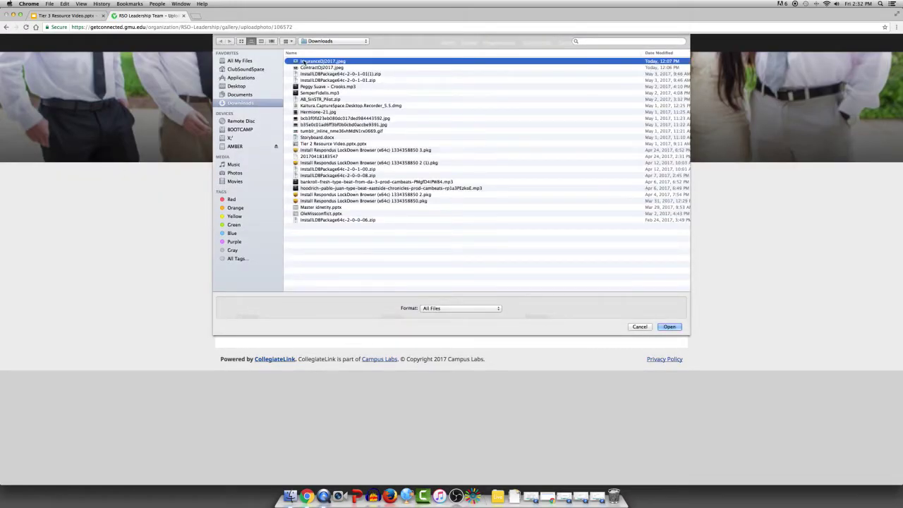
left_click(308, 68, "shift")
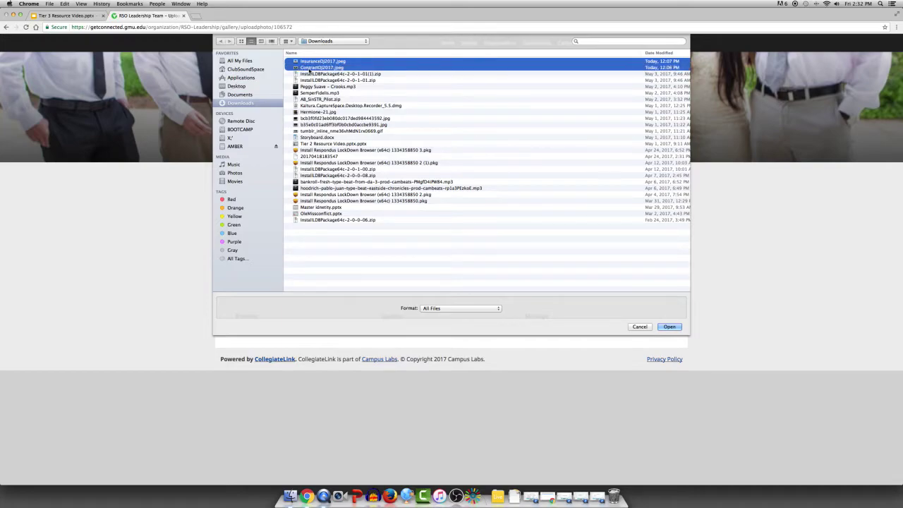
left_click(669, 326)
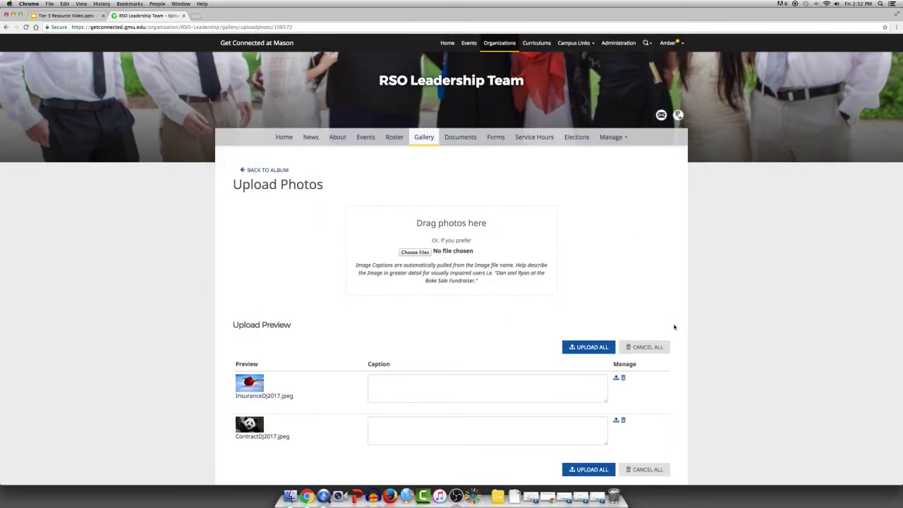
scroll(674, 327, "down", 1)
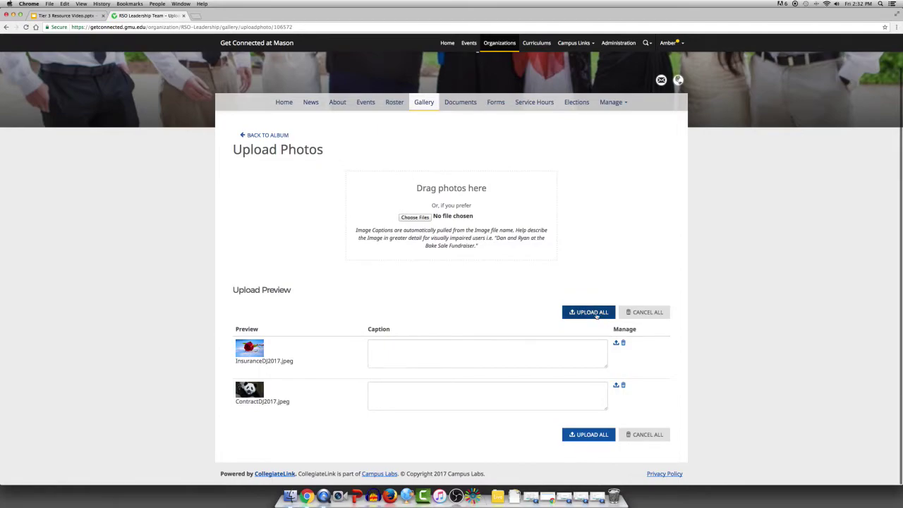
left_click(597, 316)
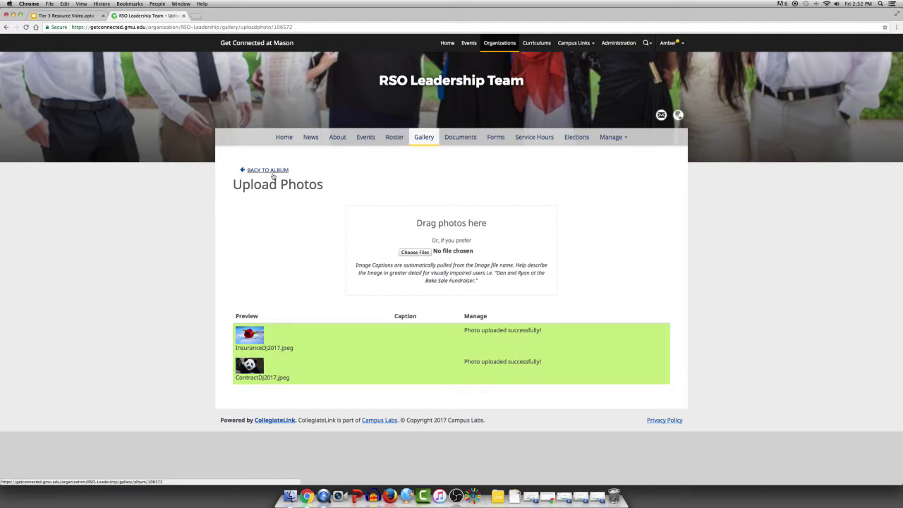
left_click(271, 172)
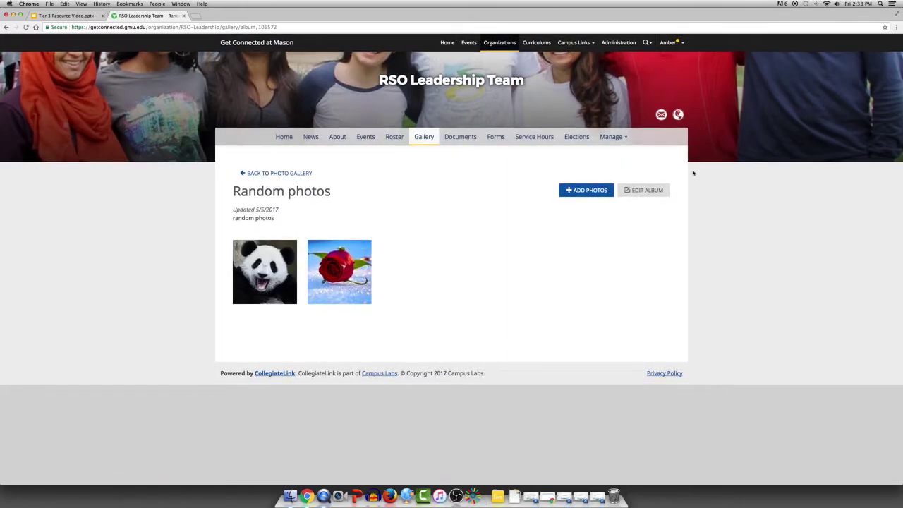
mouse_move(323, 260)
left_click(352, 248)
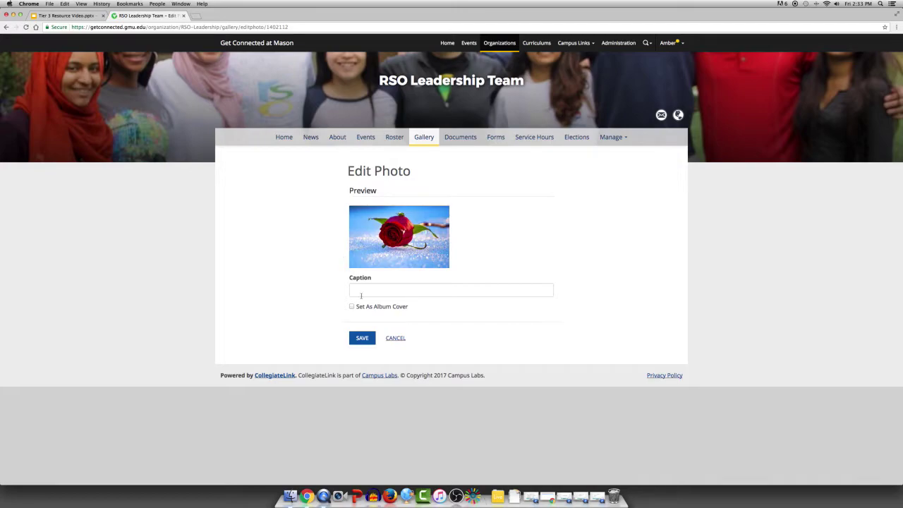
left_click(362, 337)
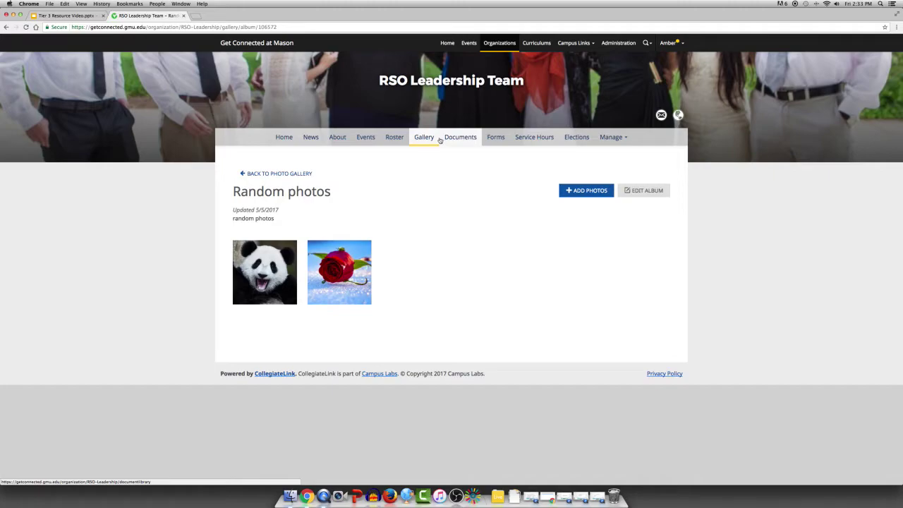
- Browse the organization's Events and Home pages, then open its Roster
right_click(379, 136)
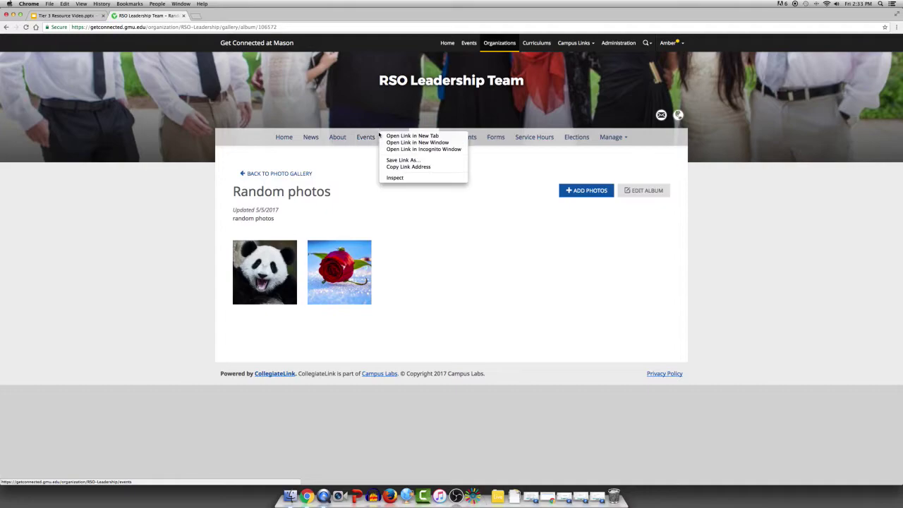
right_click(370, 138)
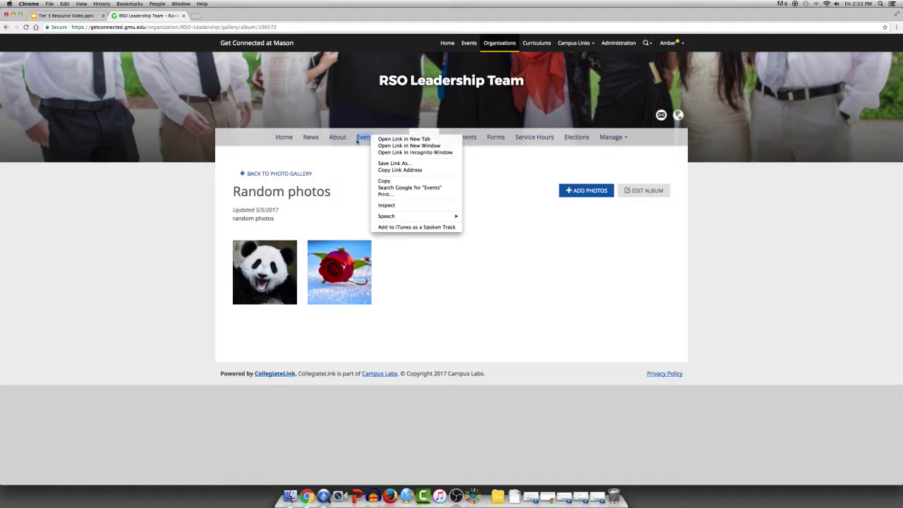
left_click(362, 139)
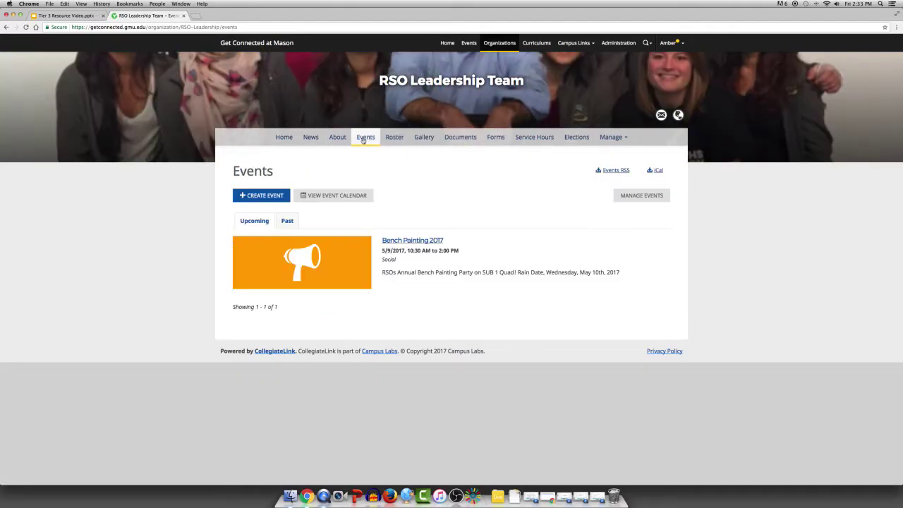
left_click(281, 138)
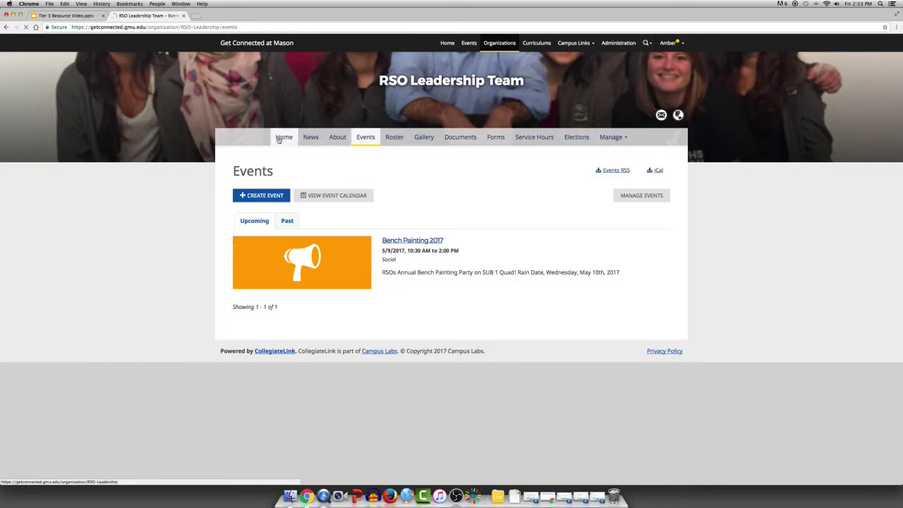
scroll(484, 264, "down", 3)
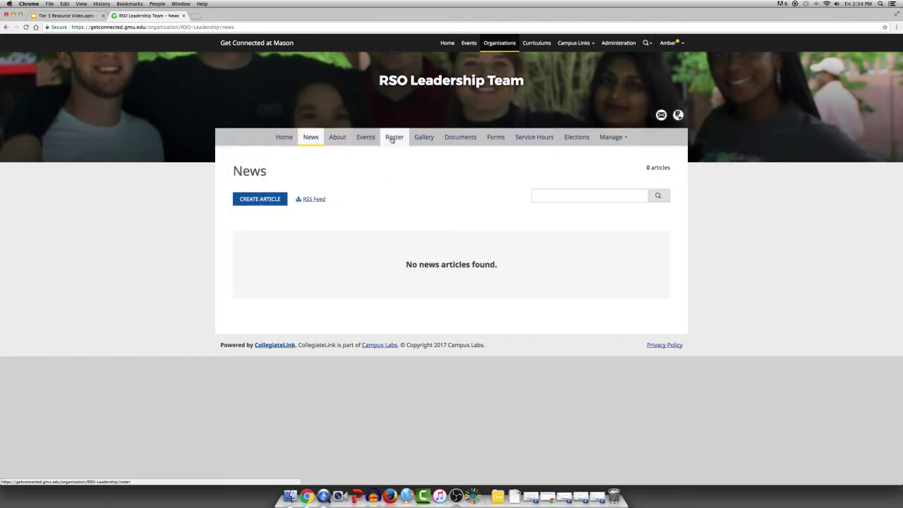
left_click(393, 138)
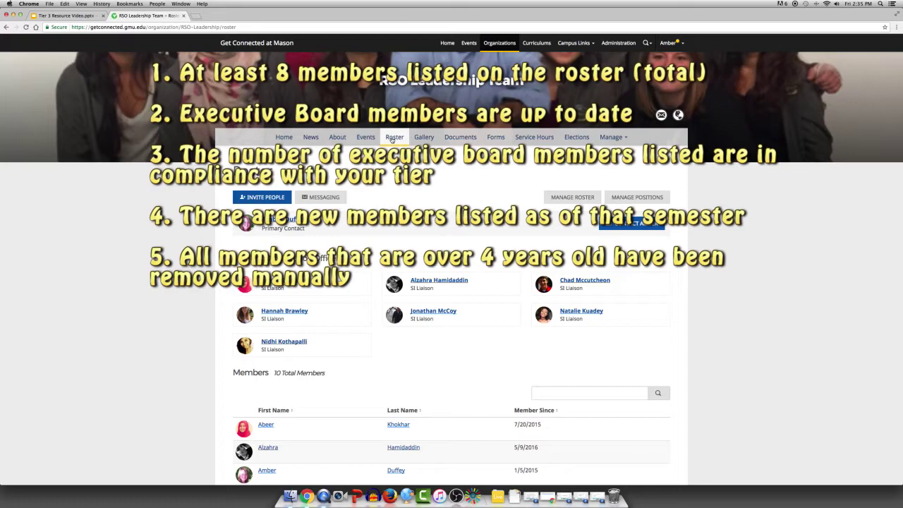
scroll(494, 399, "down", 3)
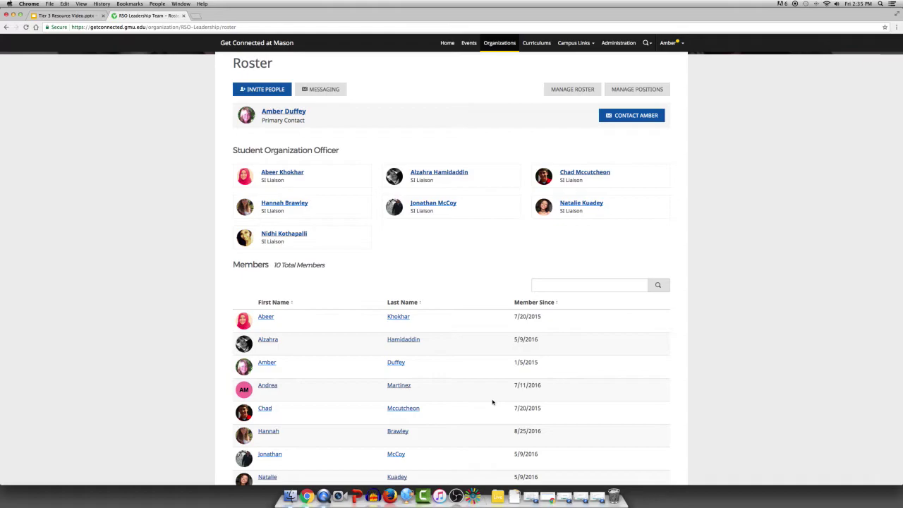
scroll(492, 402, "up", 1)
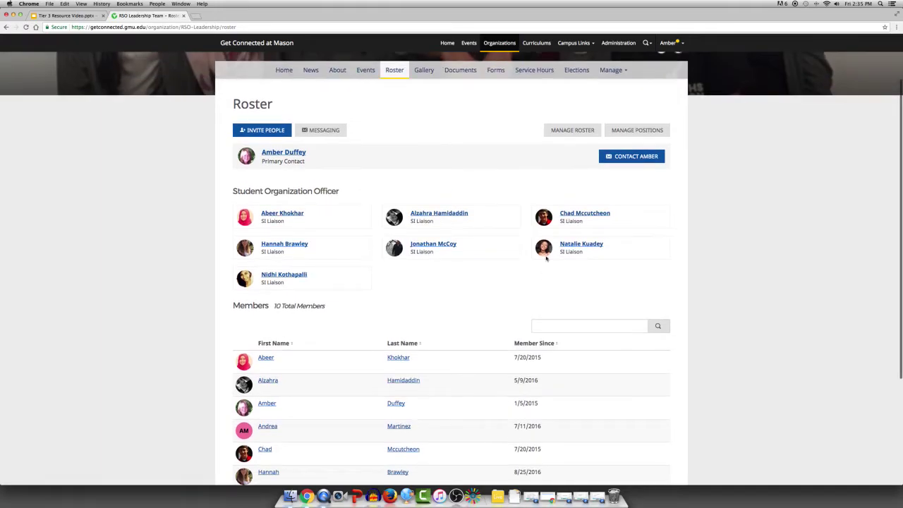
- In Manage Roster, re-save the last member's positions with Organization Created left unticked
left_click(563, 135)
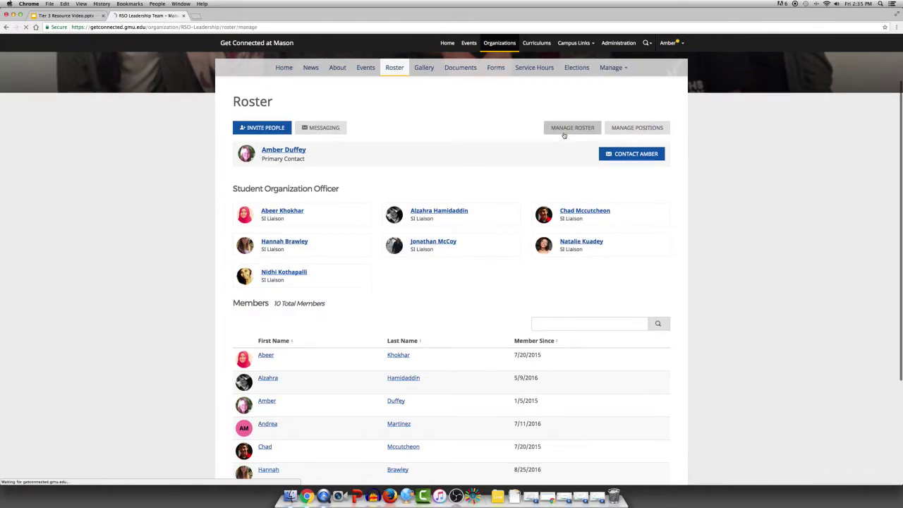
scroll(508, 302, "down", 1)
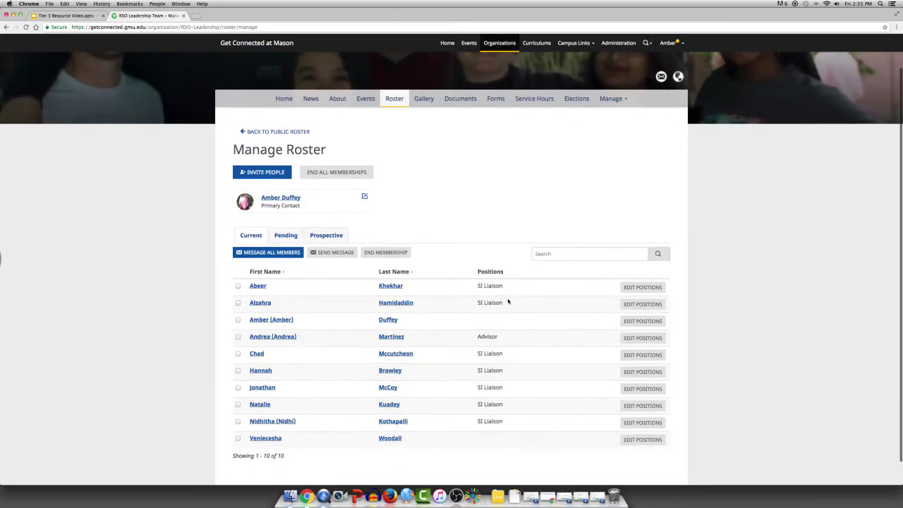
scroll(338, 169, "down", 1)
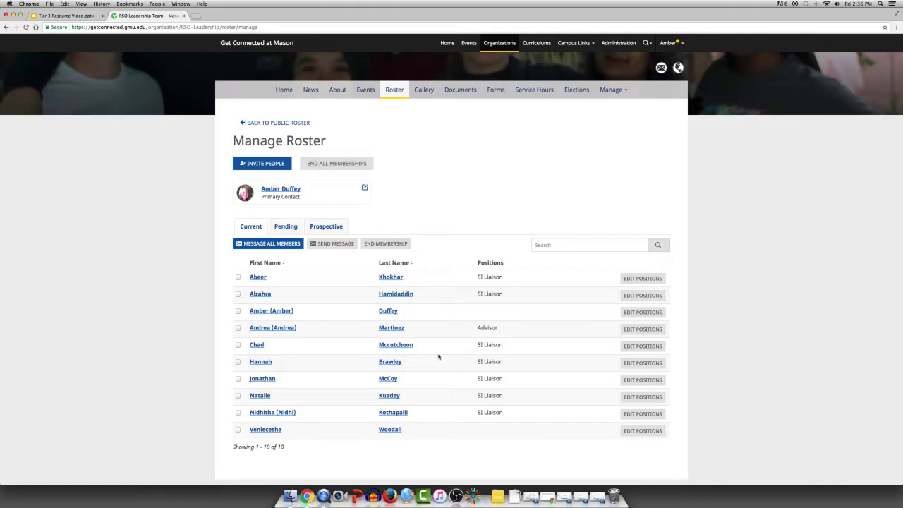
left_click(658, 432)
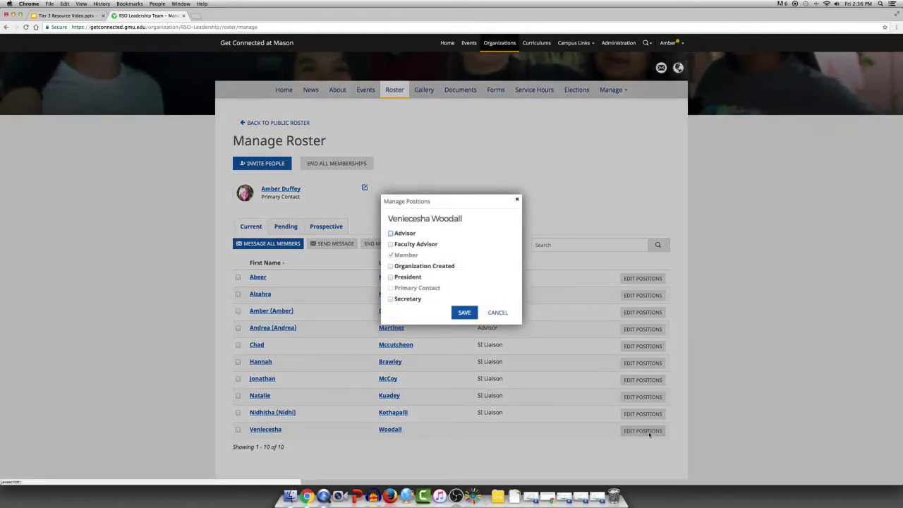
left_click(390, 266)
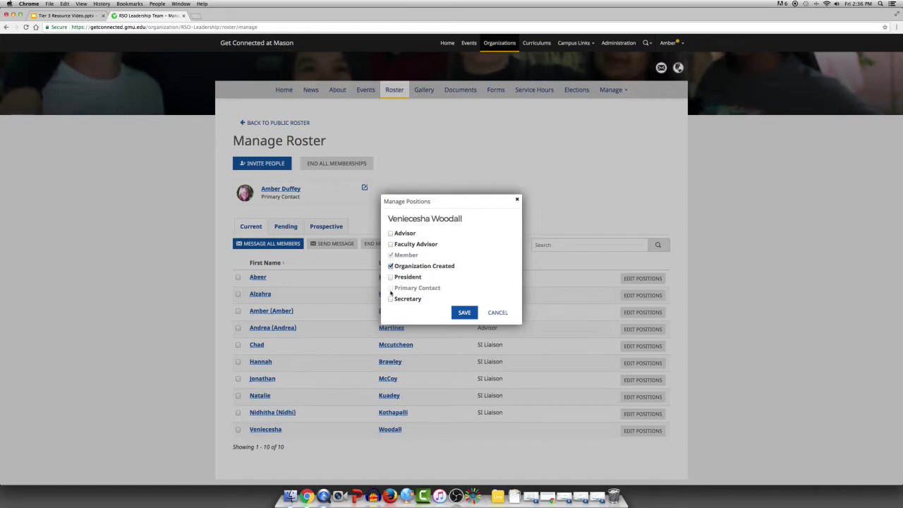
left_click(392, 267)
left_click(463, 313)
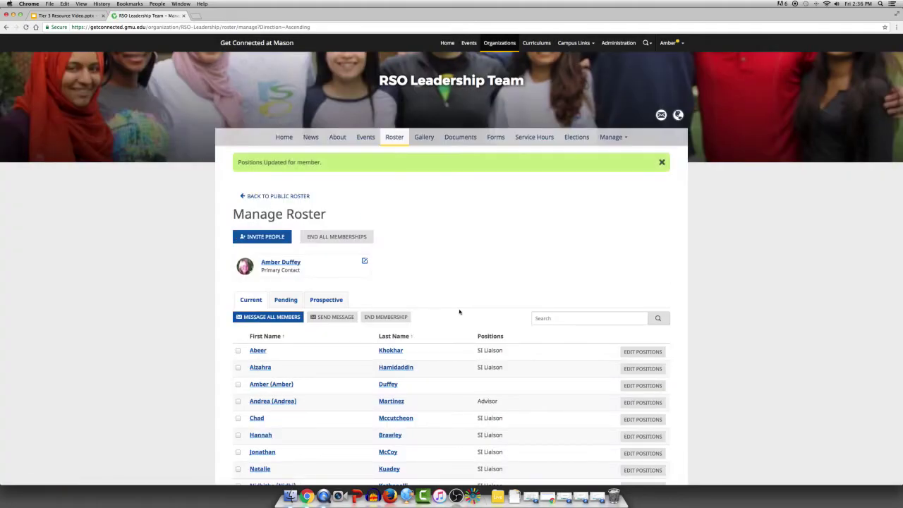
- End the last member's membership, leaving the primary contact unchanged
scroll(459, 312, "down", 3)
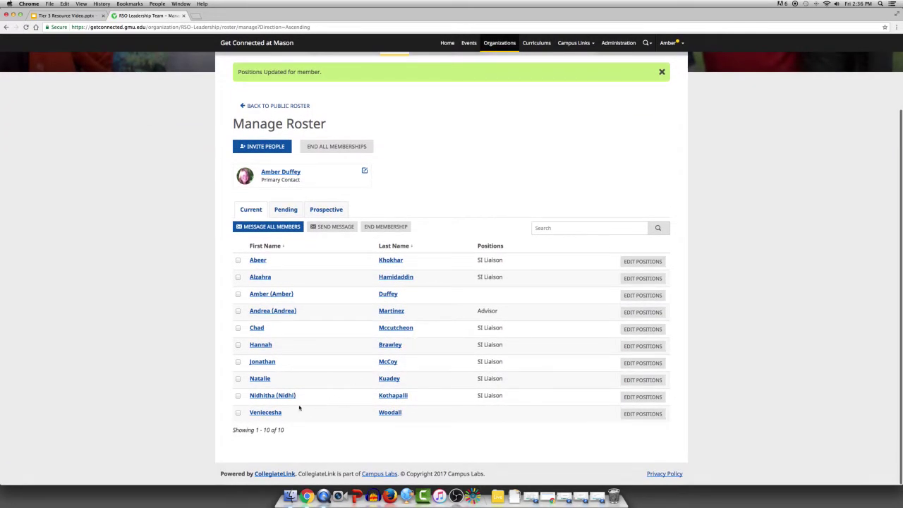
left_click(238, 412)
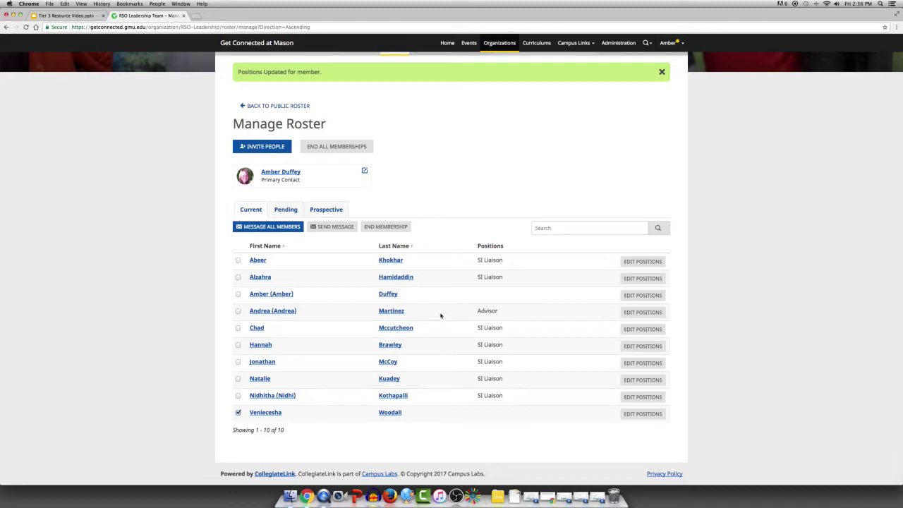
left_click(400, 227)
left_click(465, 285)
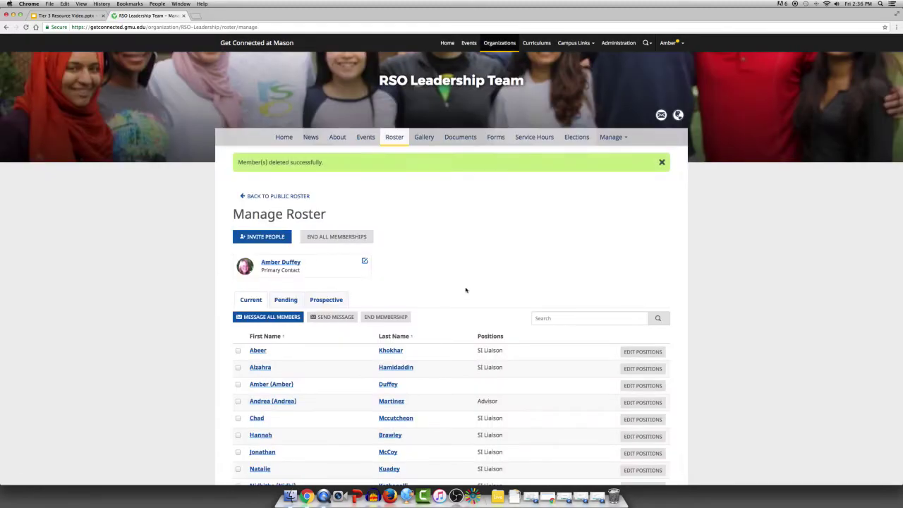
scroll(465, 290, "down", 2)
scroll(464, 290, "down", 1)
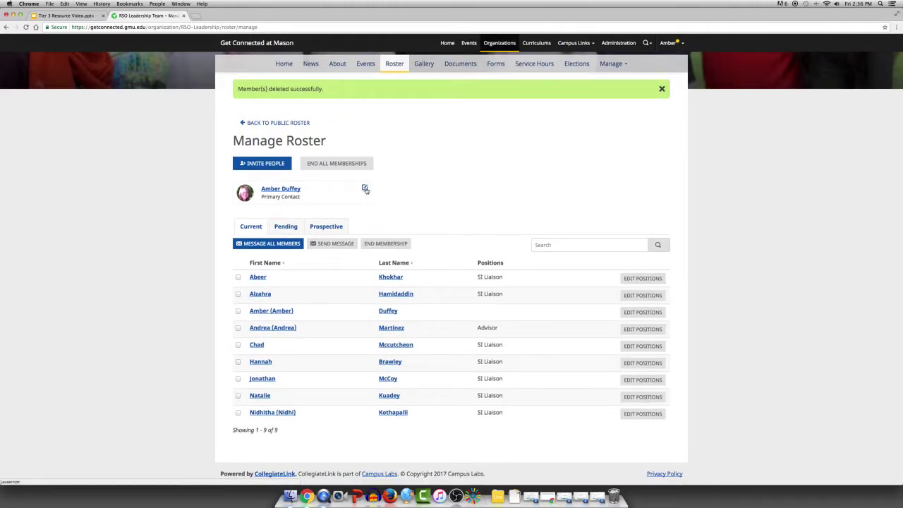
left_click(365, 189)
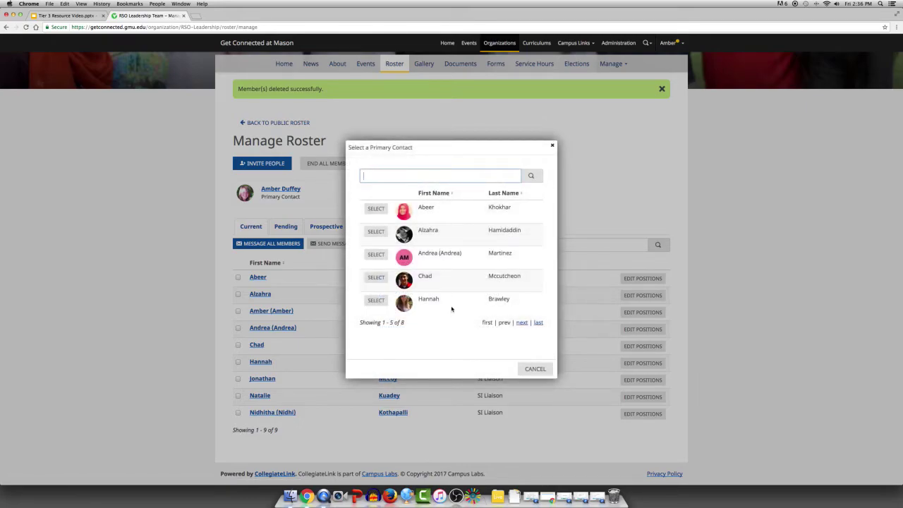
left_click(553, 145)
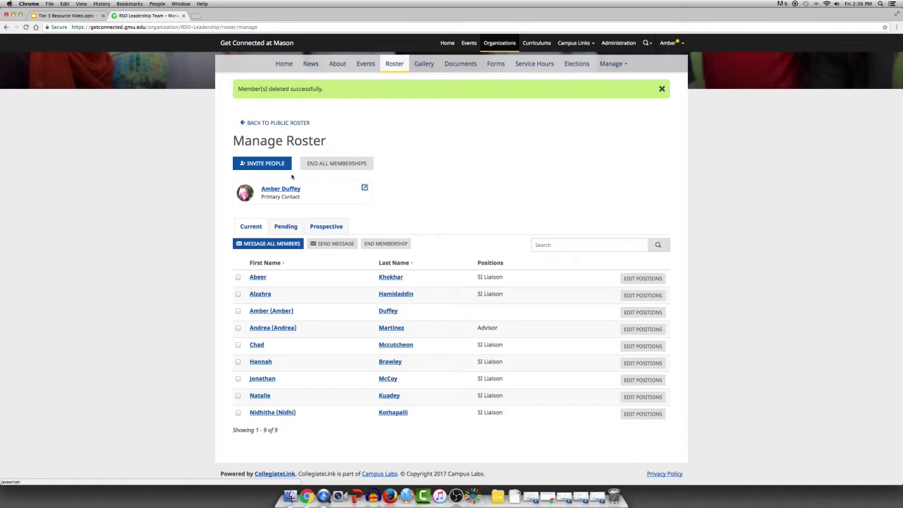
- Send an invitation to a person's e-mail address, then scroll the roster's officers and members
left_click(277, 166)
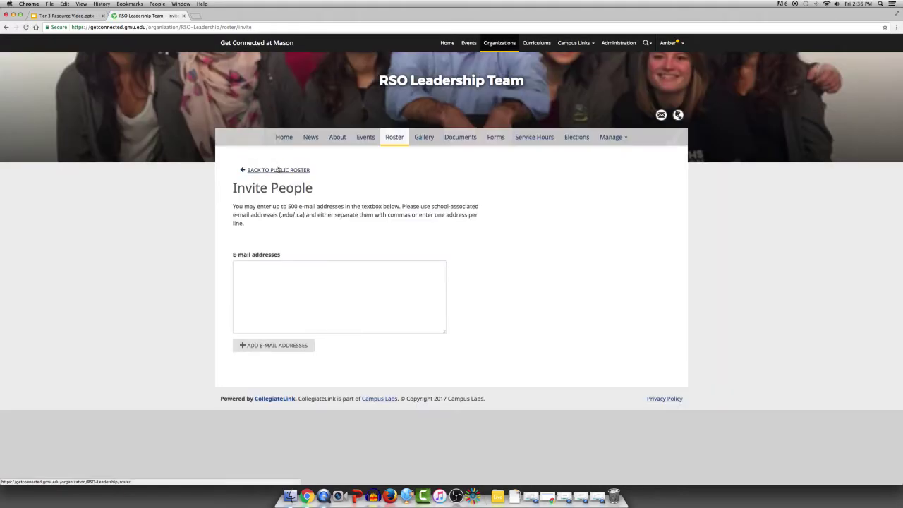
left_click(308, 309)
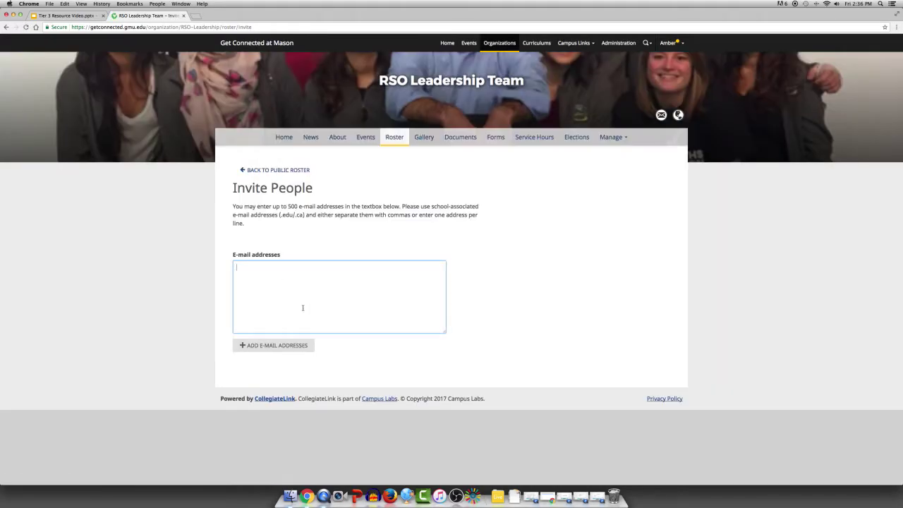
left_click(263, 345)
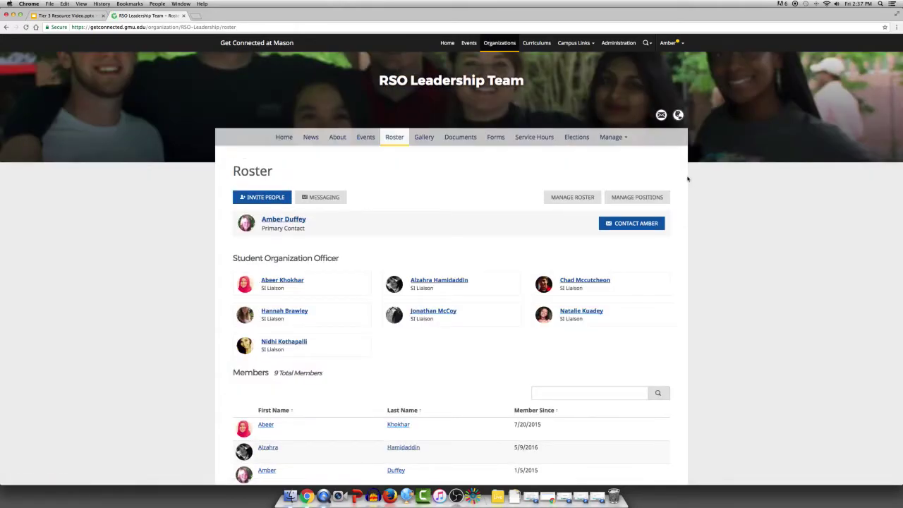
scroll(391, 231, "down", 1)
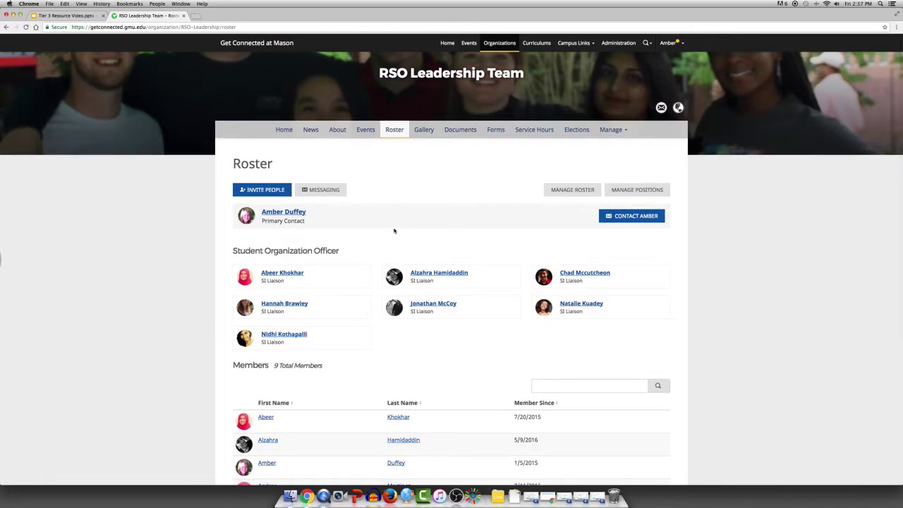
scroll(394, 229, "down", 3)
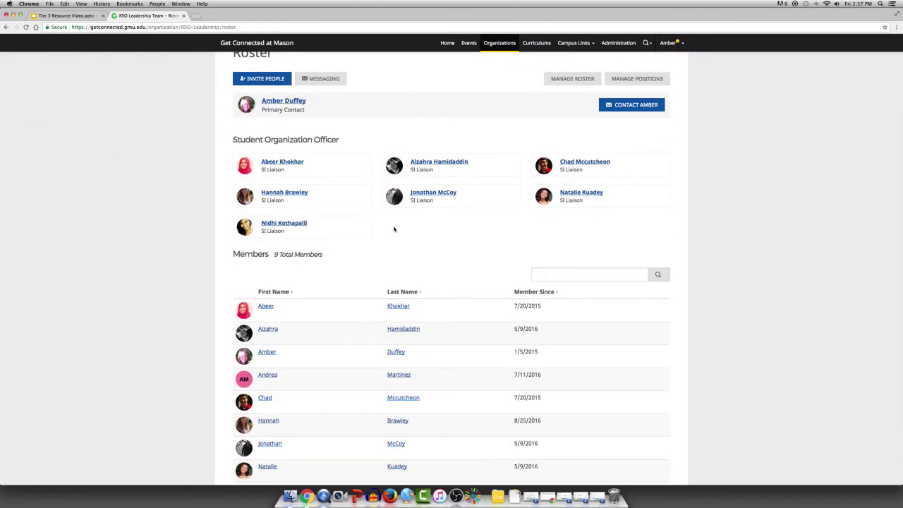
- In Manage Positions, re-save the Faculty Advisor position without changes
left_click(638, 78)
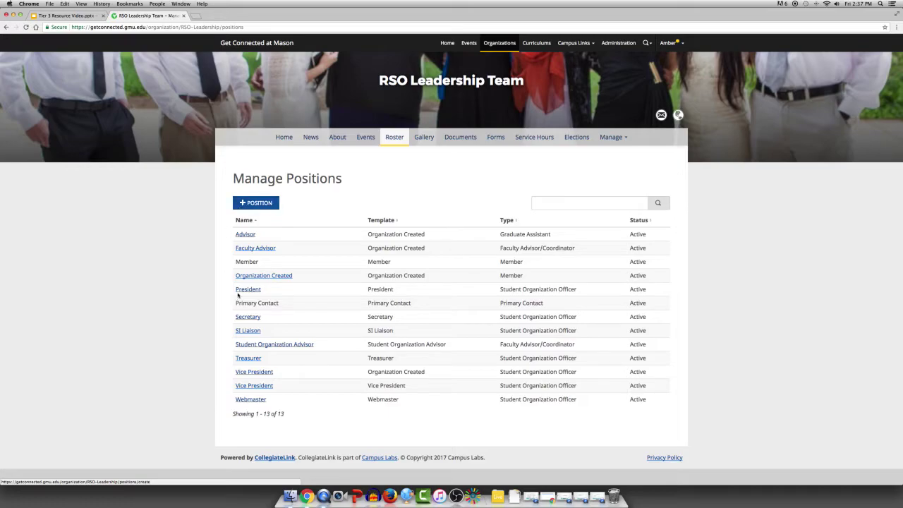
left_click(259, 249)
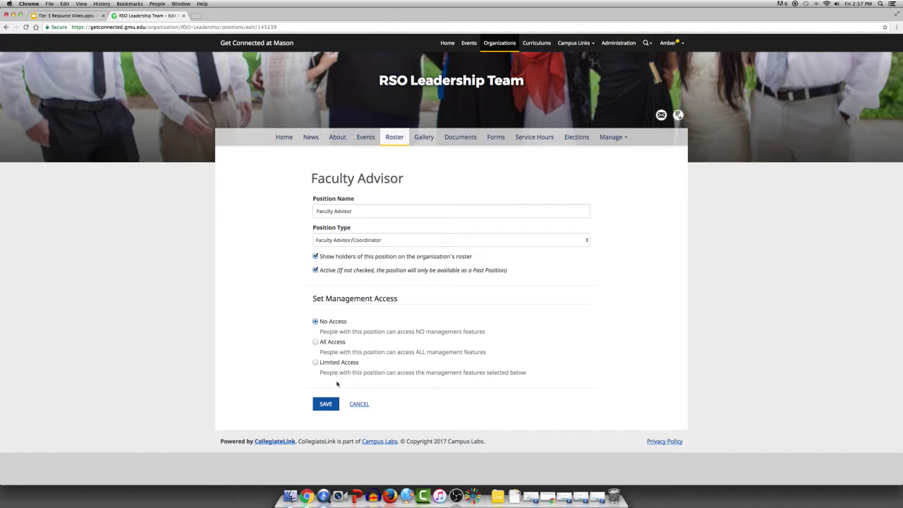
left_click(325, 403)
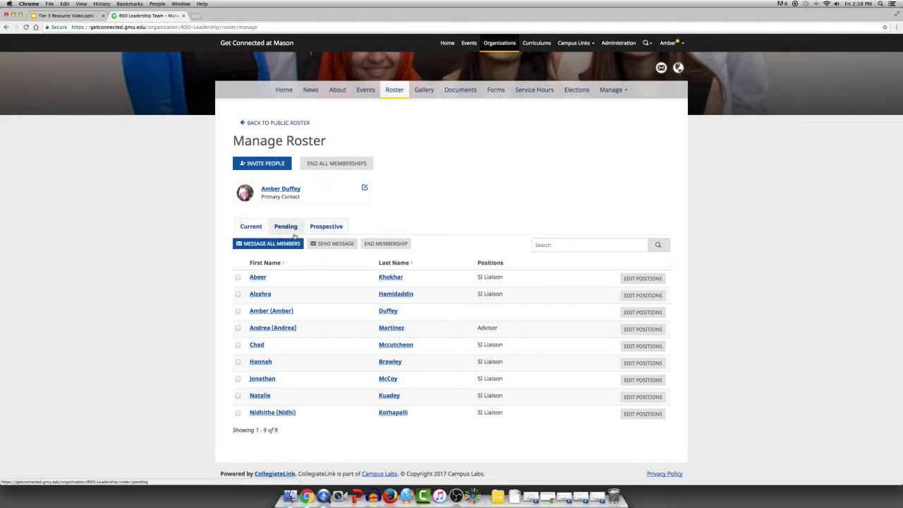
- Start a message to all members, addressed to the Member position (9 recipients)
left_click(289, 247)
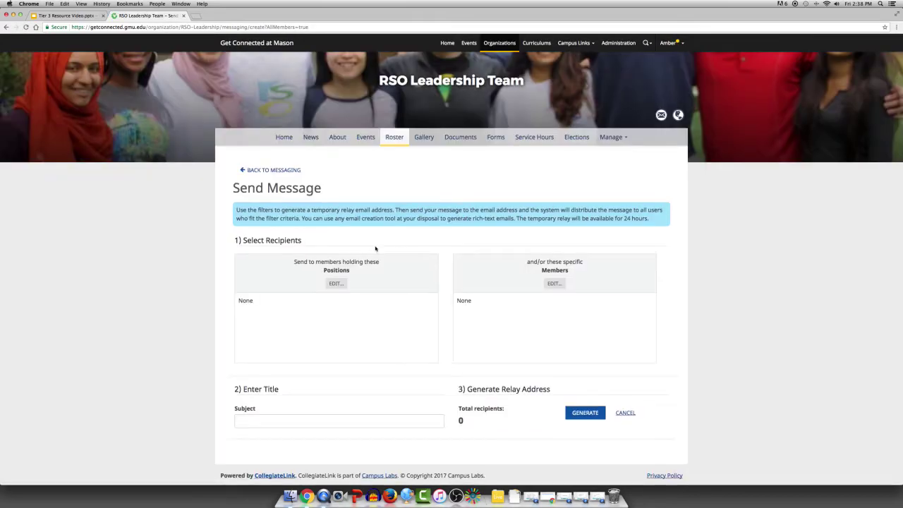
scroll(374, 244, "down", 1)
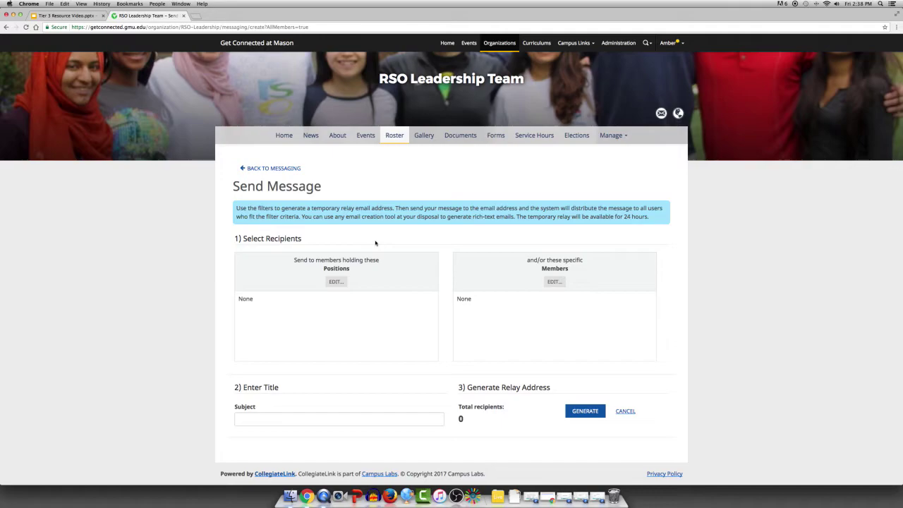
left_click(334, 281)
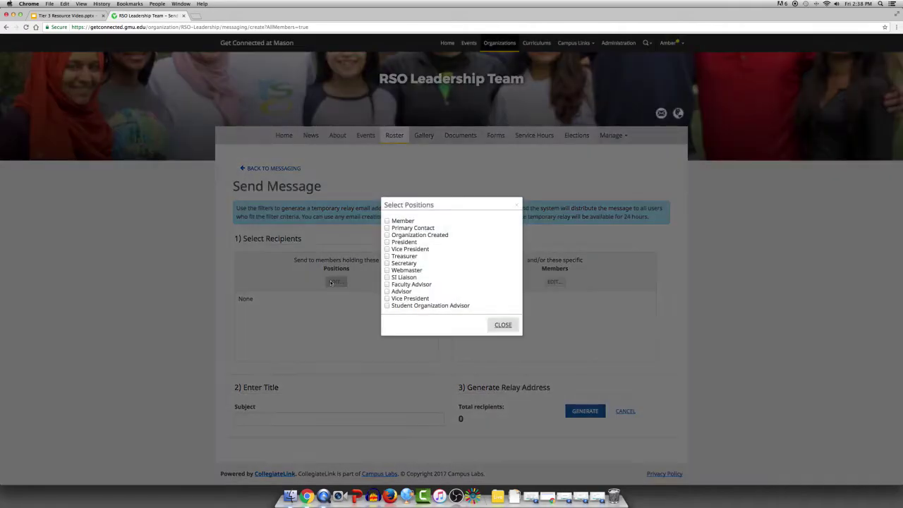
left_click(387, 221)
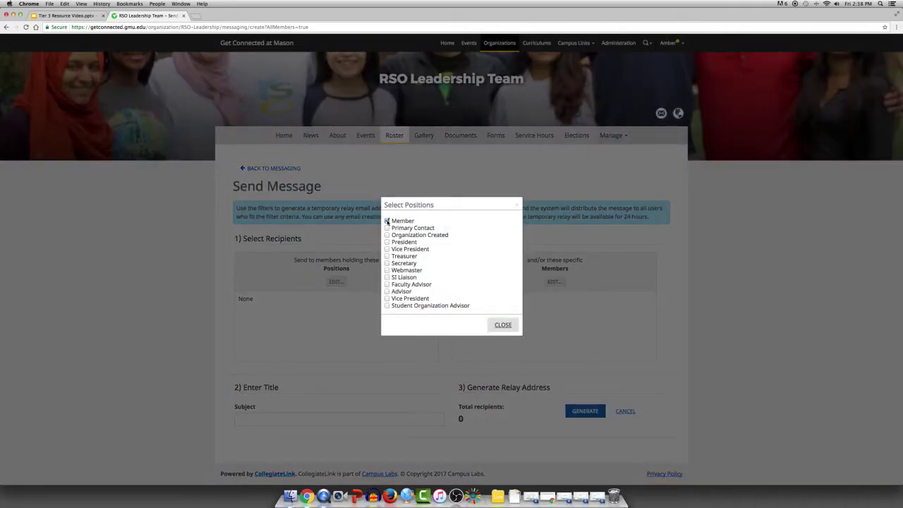
left_click(502, 326)
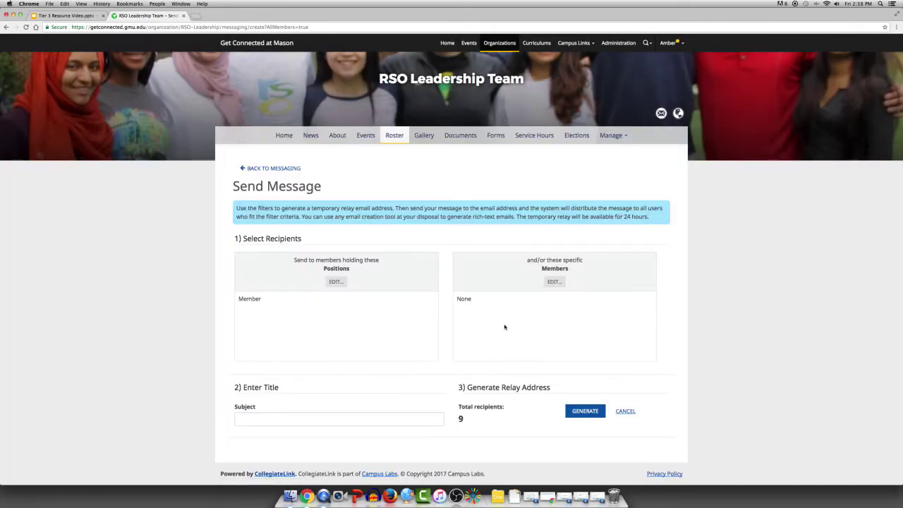
left_click(554, 282)
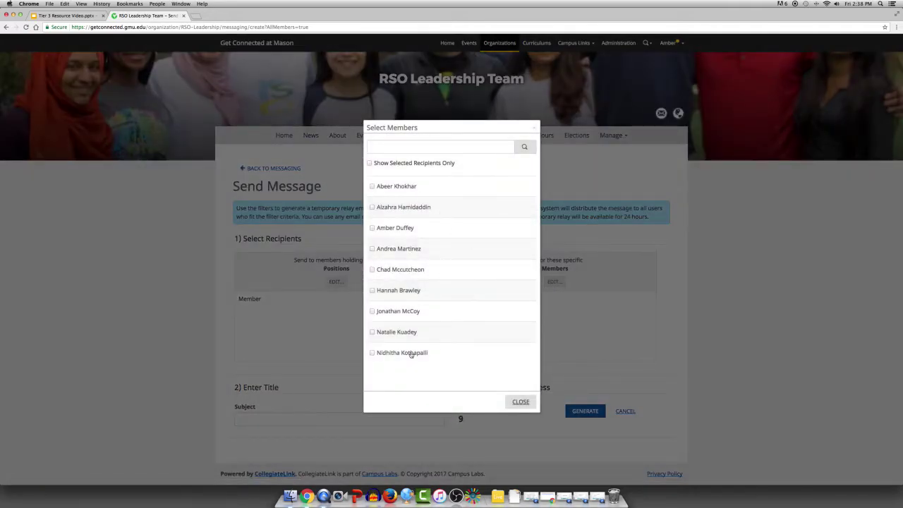
left_click(534, 128)
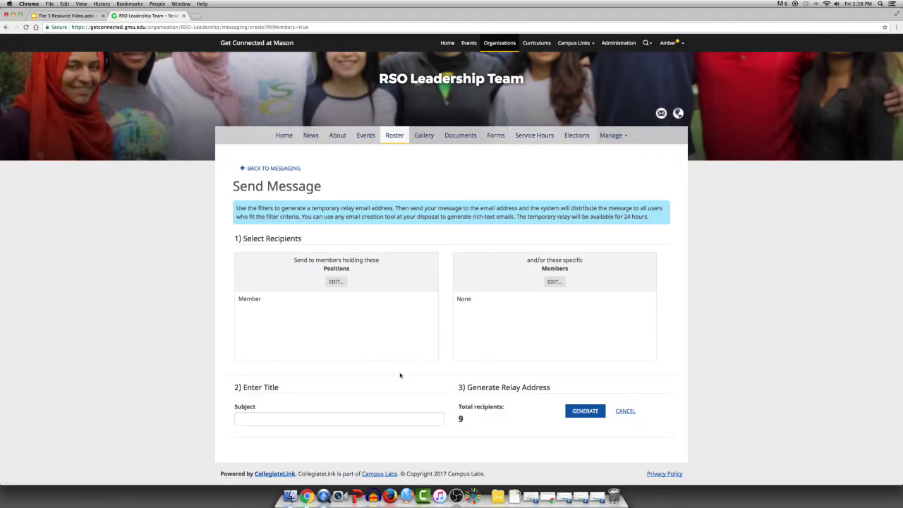
- Give the message subject 'Congratulations!!!!' and generate its relay address
left_click(383, 419)
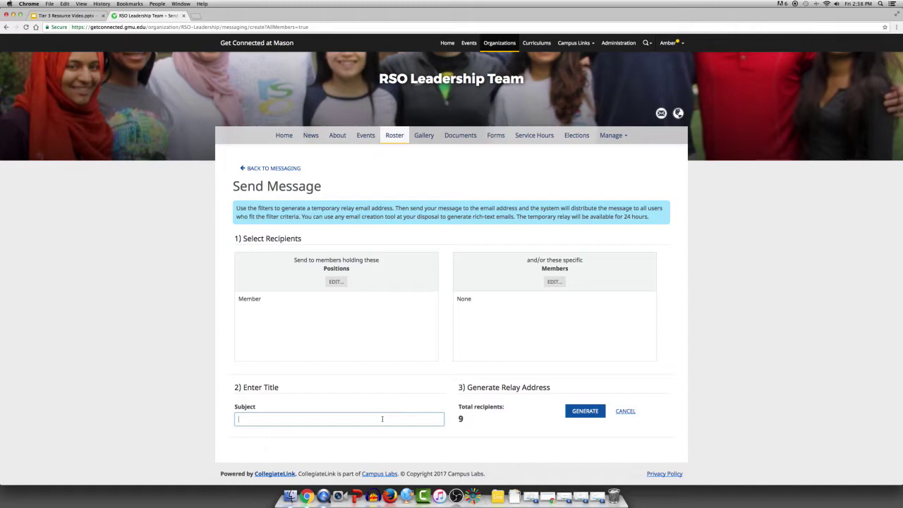
type("Congratulations!!!!")
left_click(570, 413)
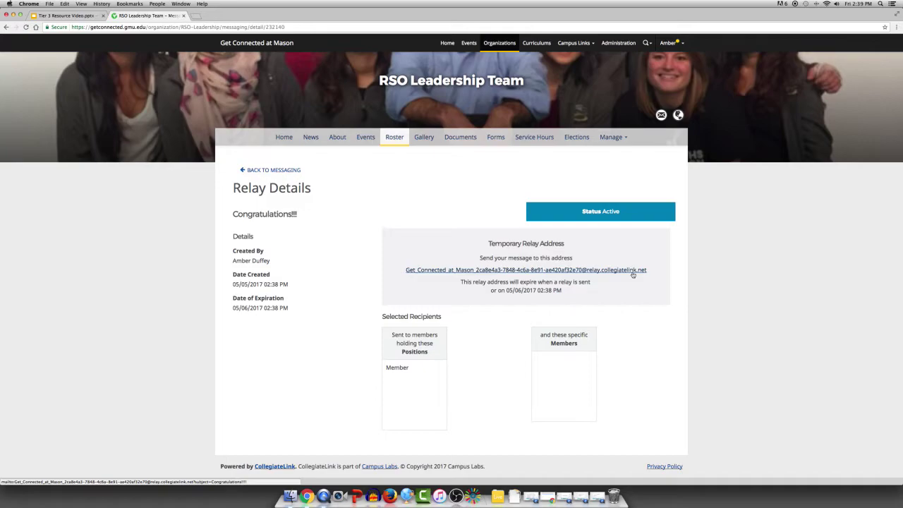
- Review the account Settings' Contact Information, Privacy Settings and Notifications tabs
left_click(669, 45)
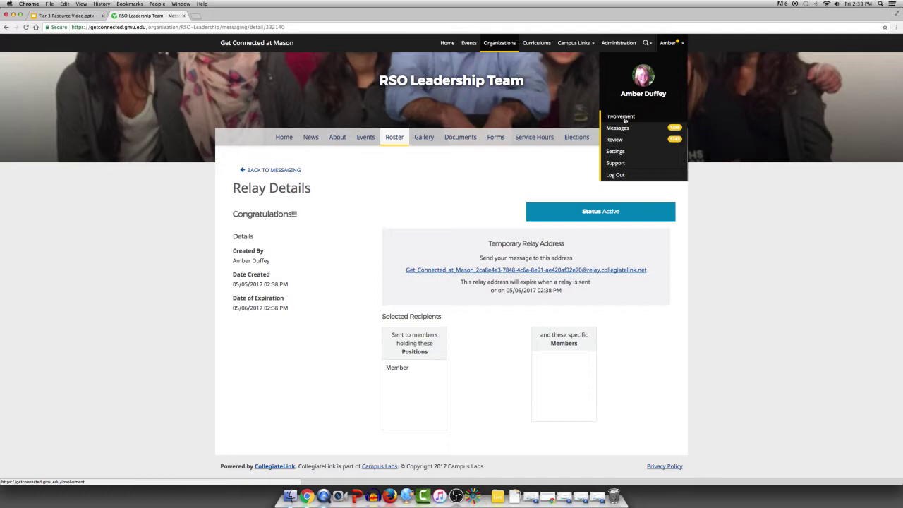
left_click(614, 151)
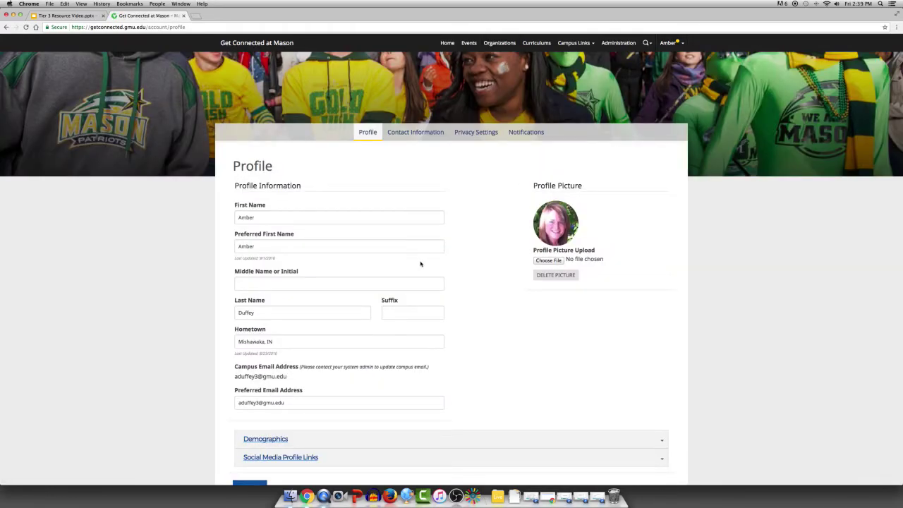
scroll(421, 264, "down", 1)
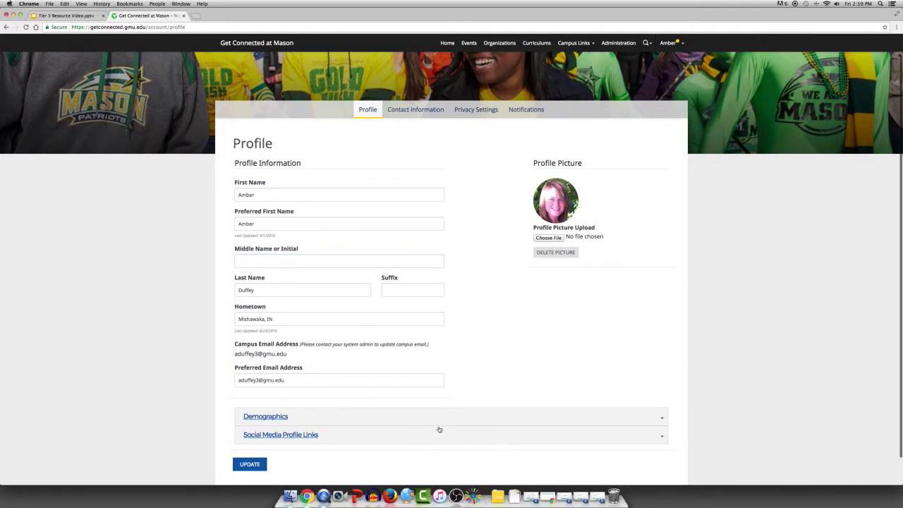
left_click(414, 109)
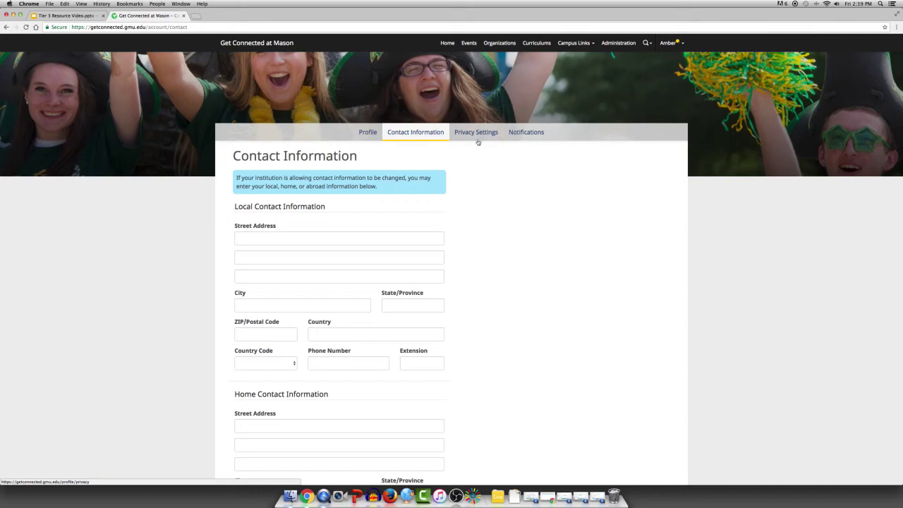
left_click(479, 136)
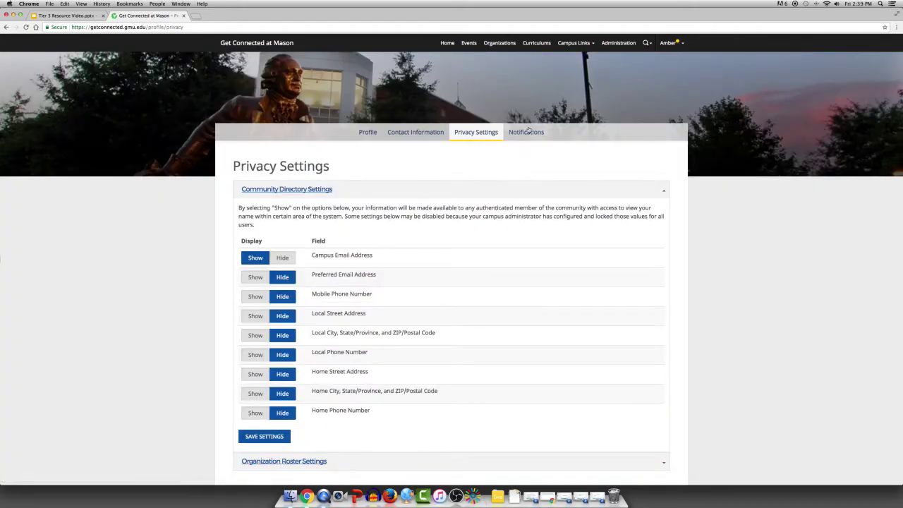
left_click(528, 131)
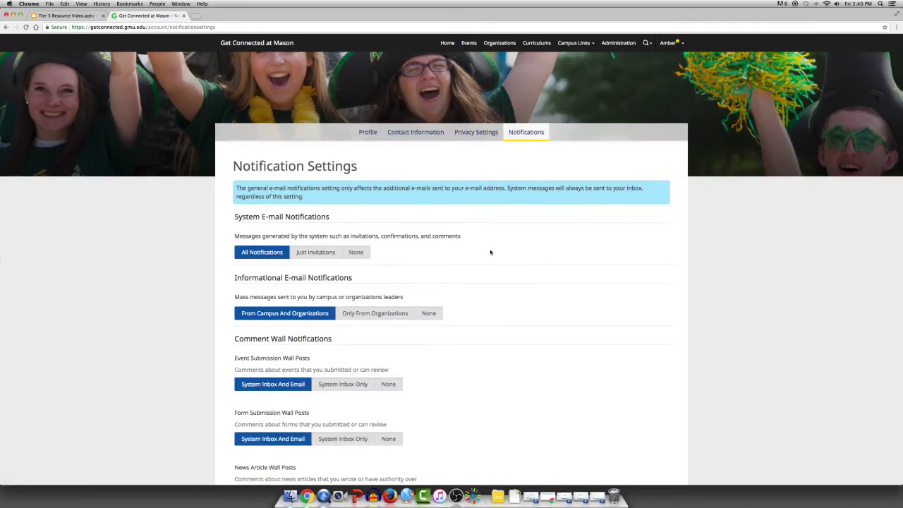
scroll(488, 252, "down", 3)
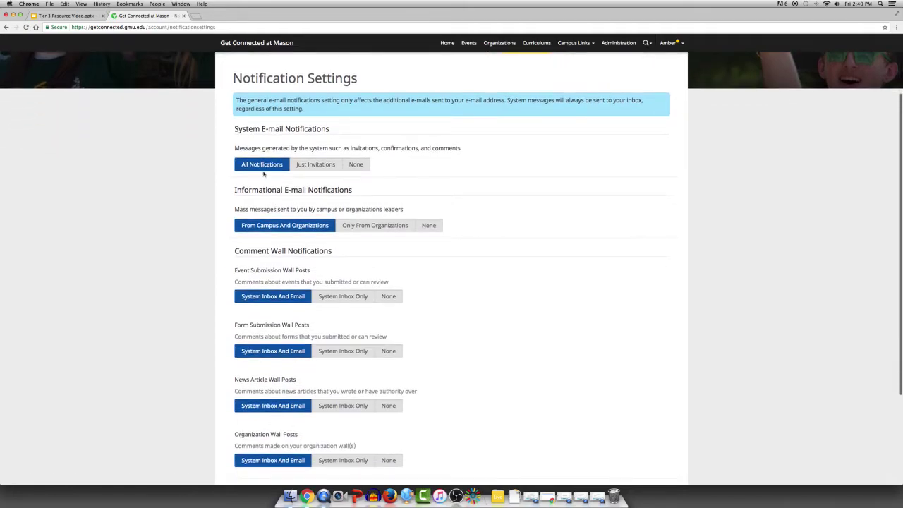
scroll(271, 303, "down", 3)
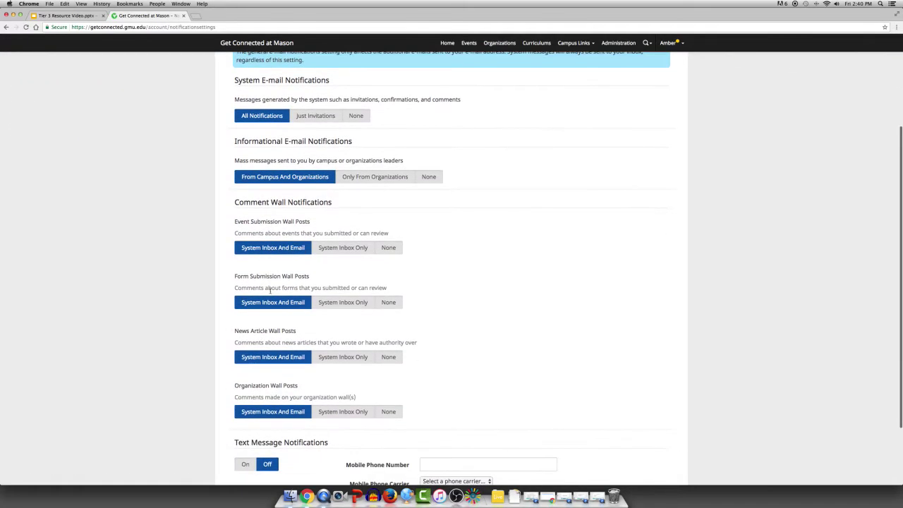
scroll(278, 325, "down", 2)
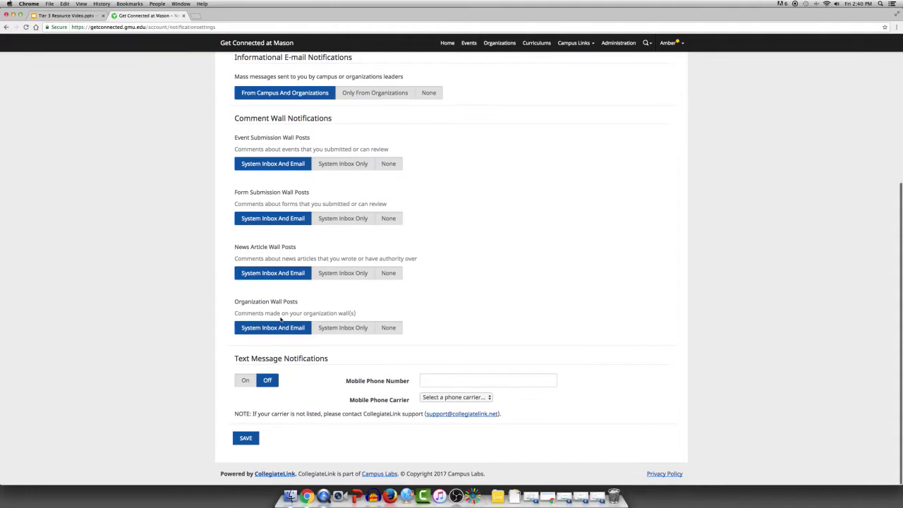
key("super+bracketleft")
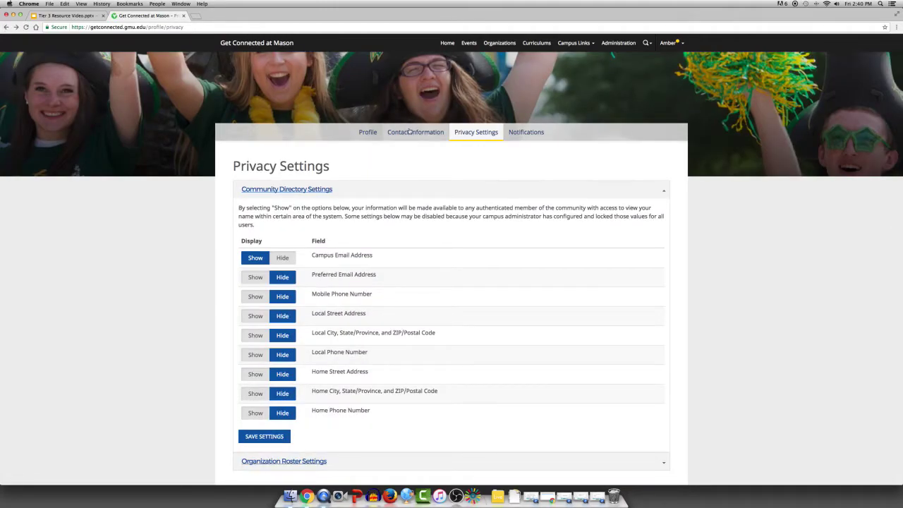
- Return to the Profile settings and expand Social Media Profile Links
left_click(361, 132)
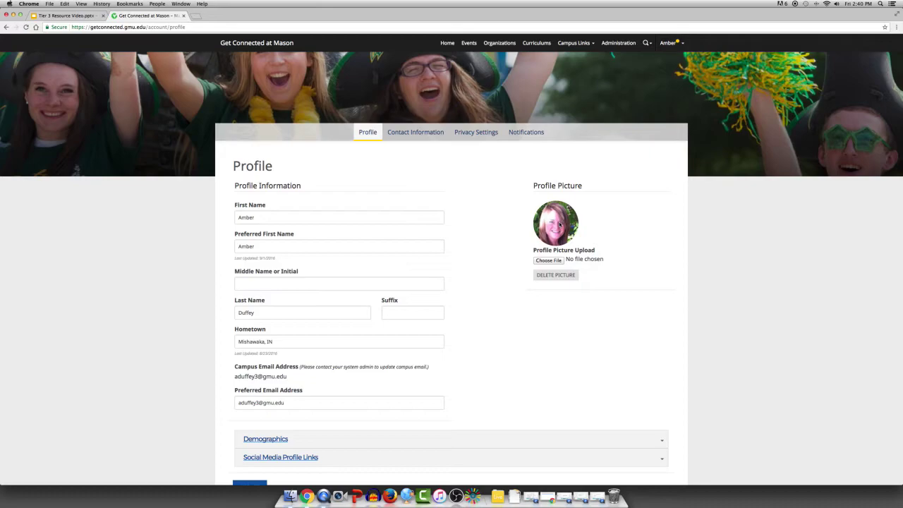
scroll(423, 409, "down", 1)
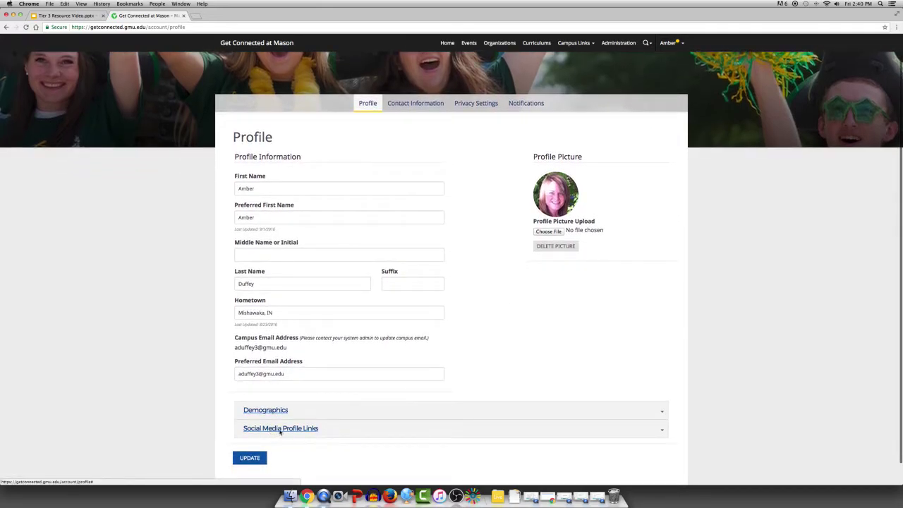
right_click(276, 430)
left_click(259, 431)
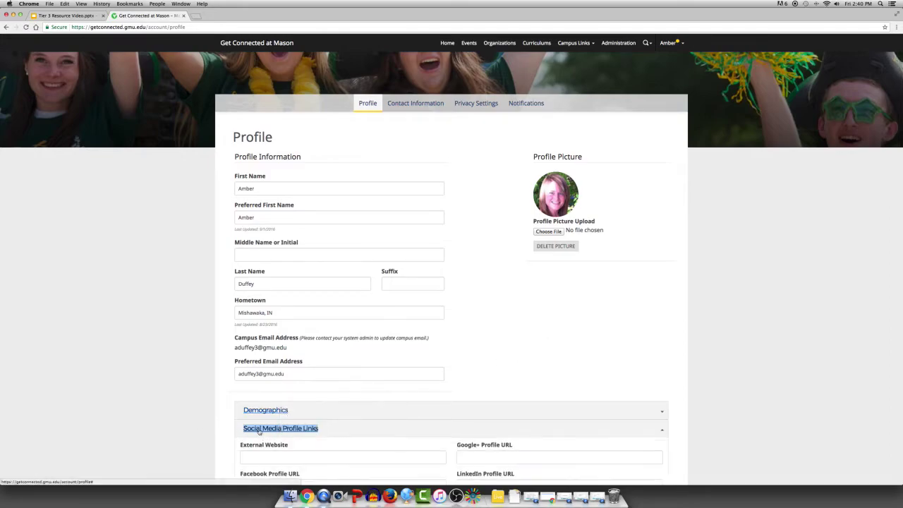
scroll(304, 413, "down", 4)
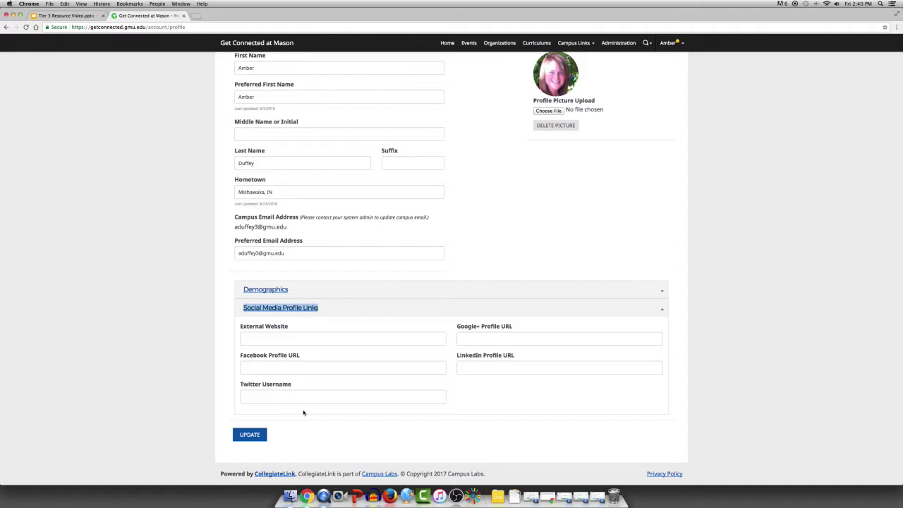
scroll(352, 373, "up", 5)
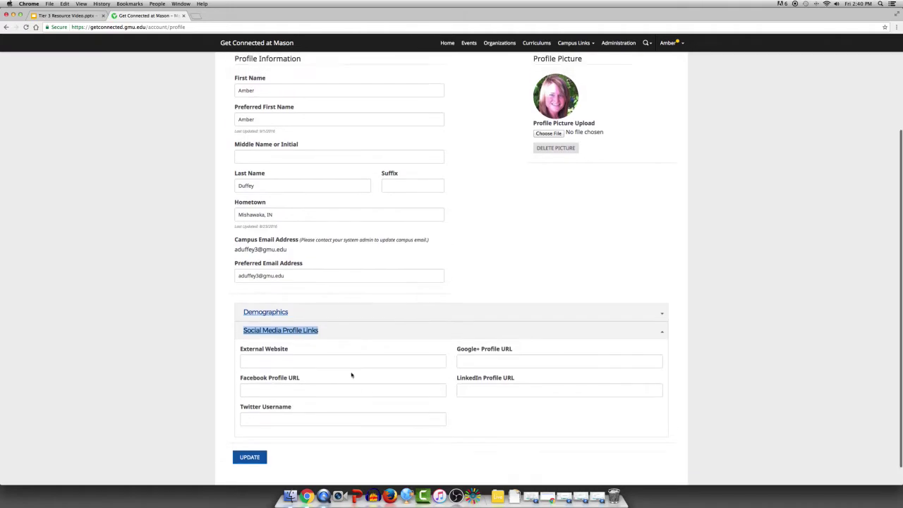
- Search the directory for 'rso lead', open RSO Leadership Team, and view its Documents tab
left_click(498, 45)
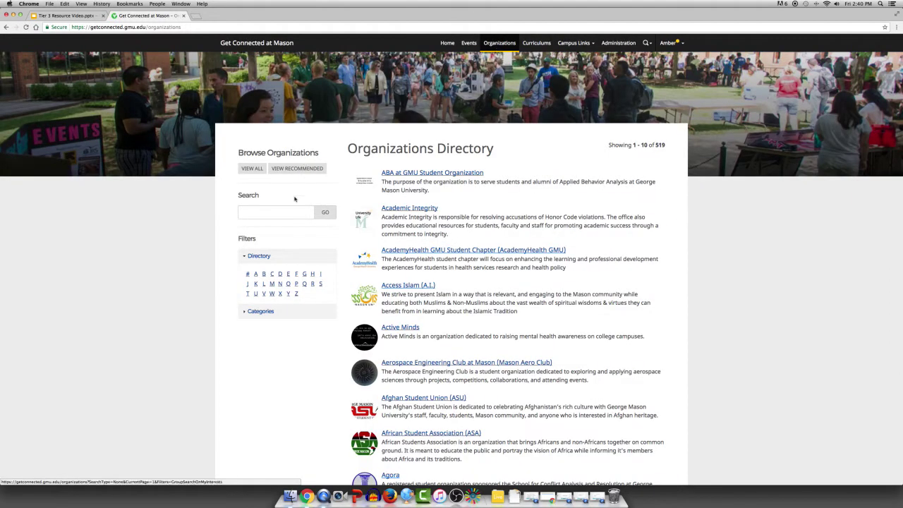
left_click(293, 214)
type("rso lead")
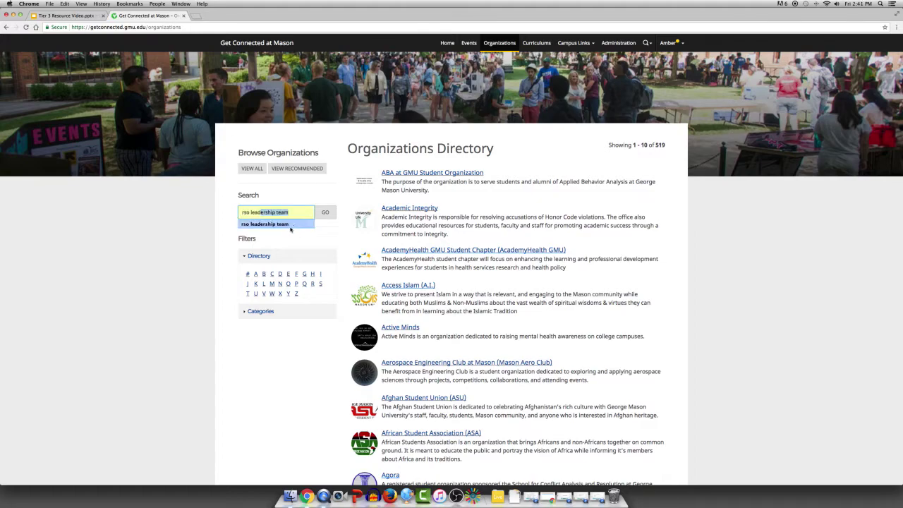
left_click(294, 224)
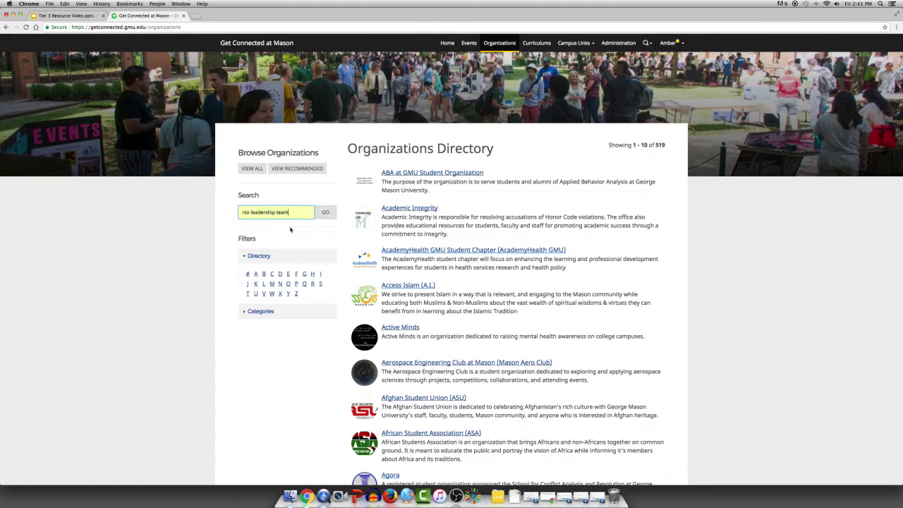
left_click(324, 215)
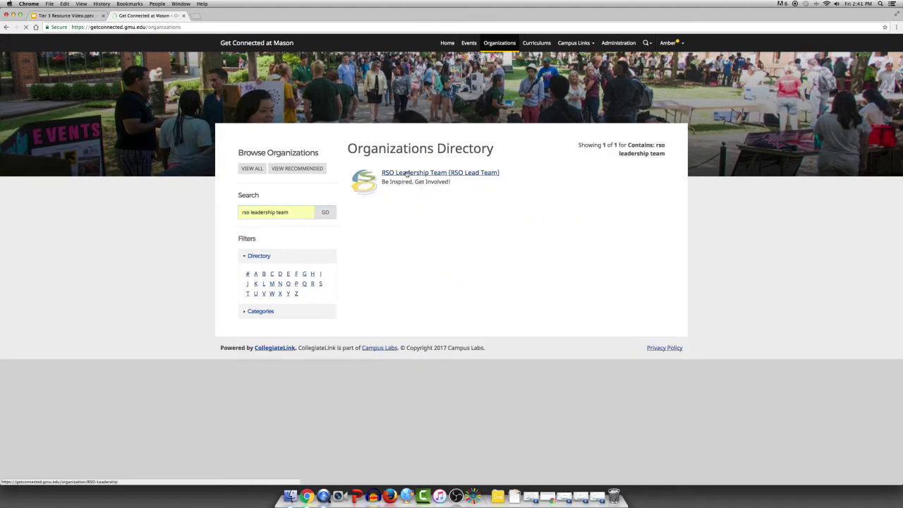
left_click(406, 173)
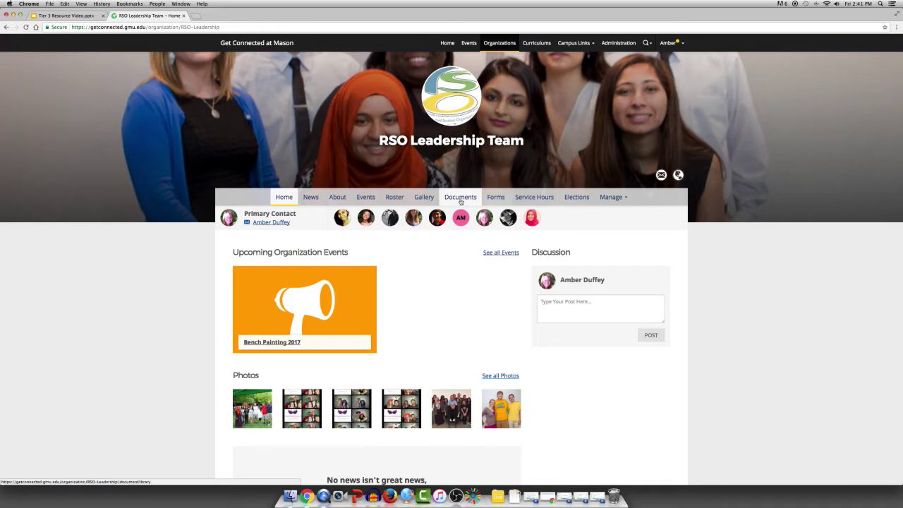
left_click(460, 199)
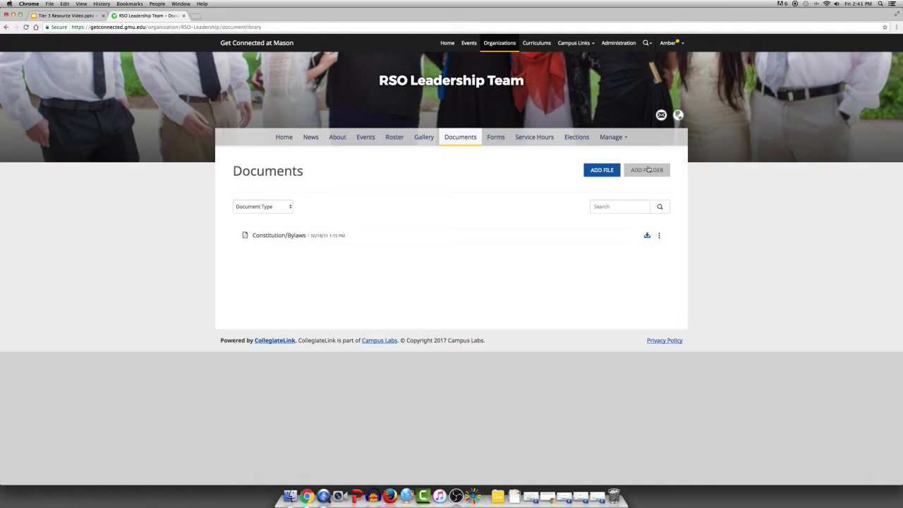
- Open the RSO Leadership Team's Forms tab and its Manage Forms list
left_click(496, 138)
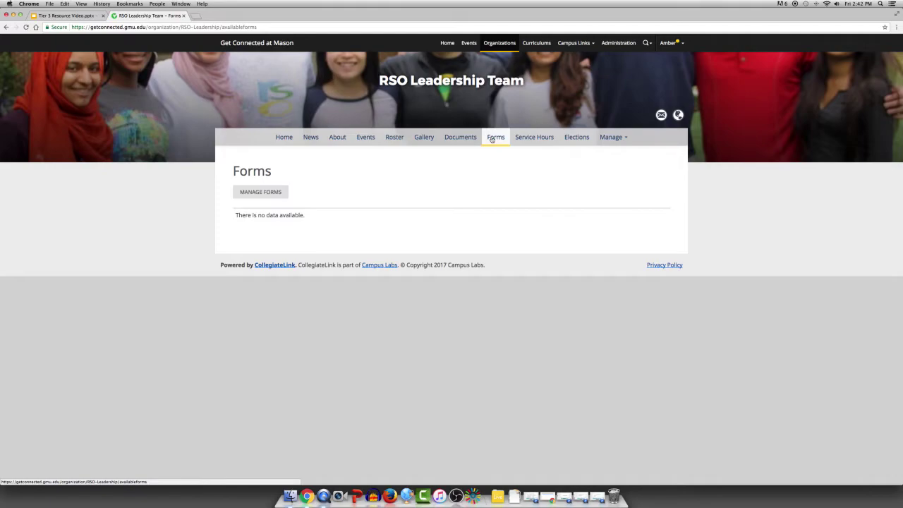
left_click(273, 196)
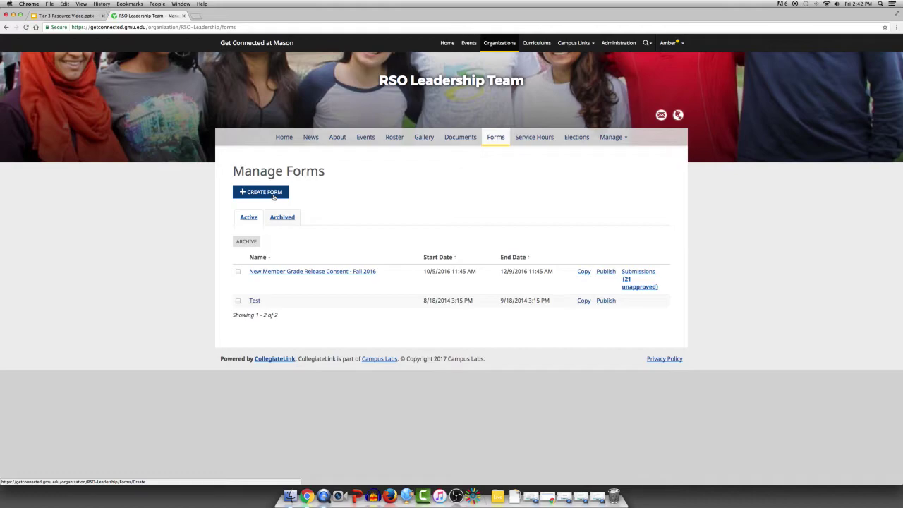
- Start a new form named 'Form Training' and mark it Active
left_click(274, 196)
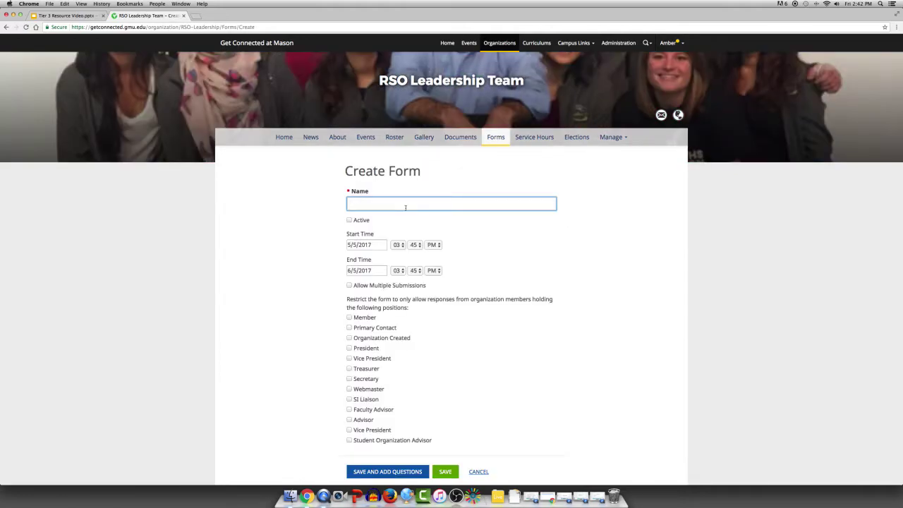
type("Form Training")
left_click(349, 220)
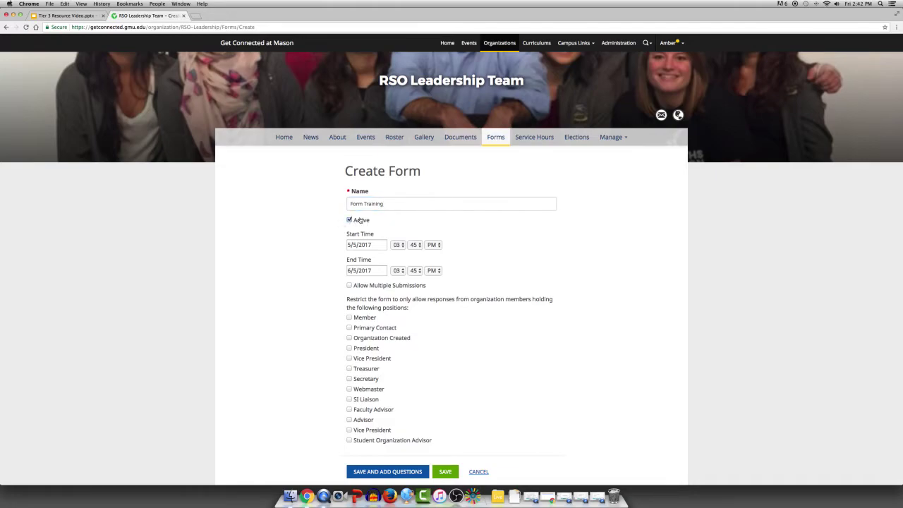
scroll(514, 248, "down", 2)
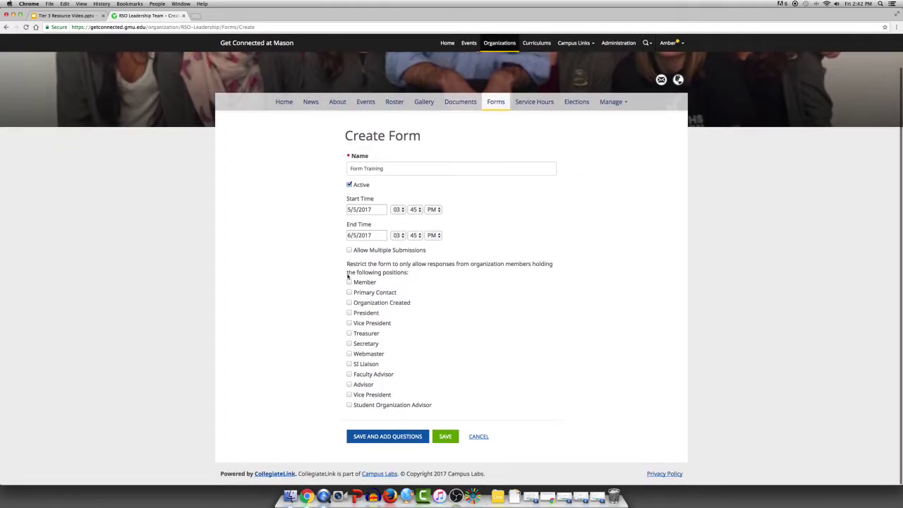
- Let Member, Primary Contact, Organization Created, President, Vice President, Treasurer, Secretary and Webmaster respond
left_click(349, 282)
left_click(348, 291)
left_click(348, 302)
left_click(348, 312)
left_click(348, 322)
left_click(348, 333)
left_click(348, 344)
left_click(348, 353)
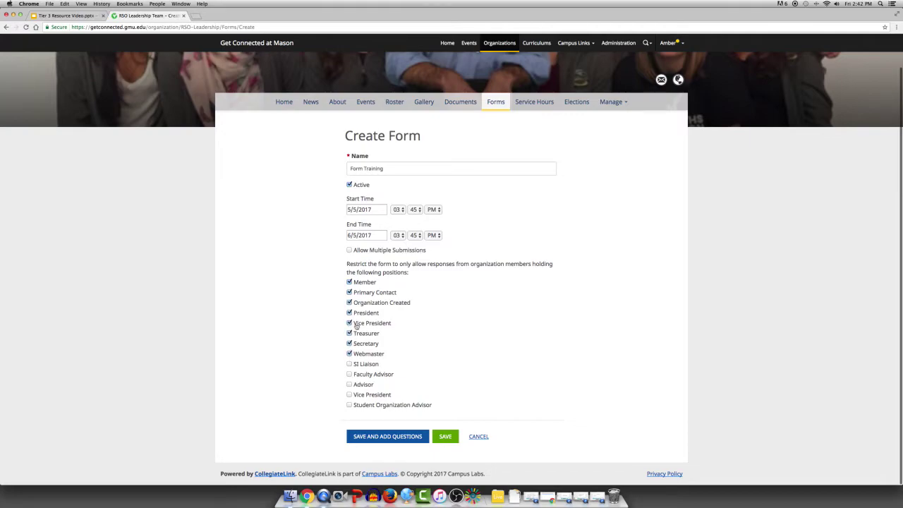
- Allow multiple submissions, add the remaining advisor and liaison positions, and save to the question builder
left_click(349, 250)
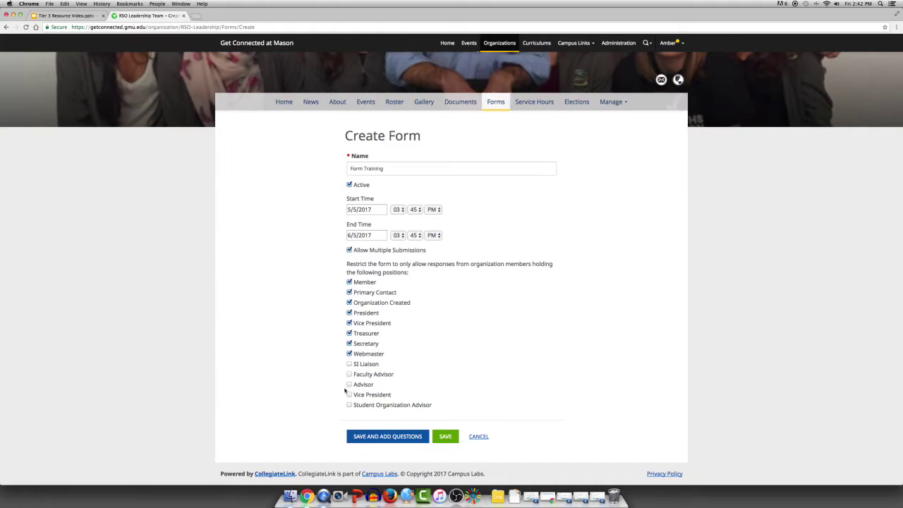
left_click(349, 364)
left_click(348, 374)
left_click(348, 384)
left_click(348, 394)
left_click(348, 405)
left_click(409, 437)
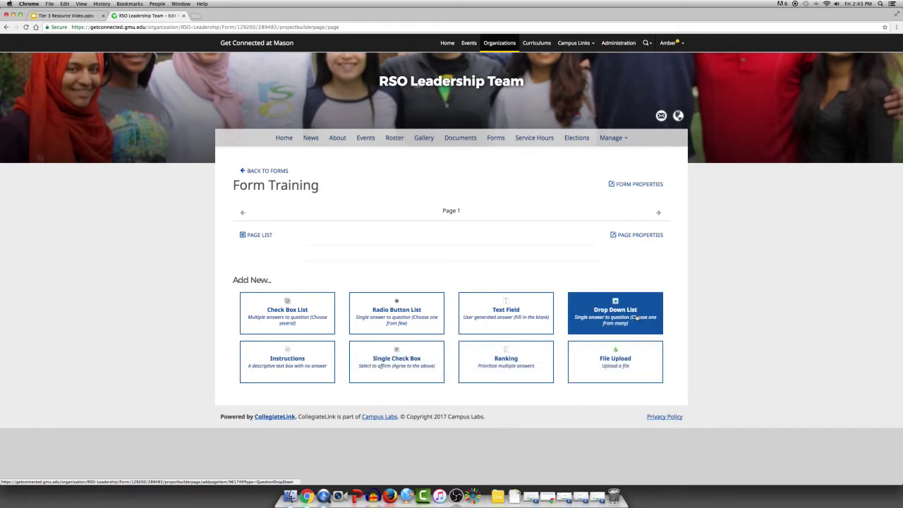
- Rename the form's first page to 'First Page'
left_click(638, 186)
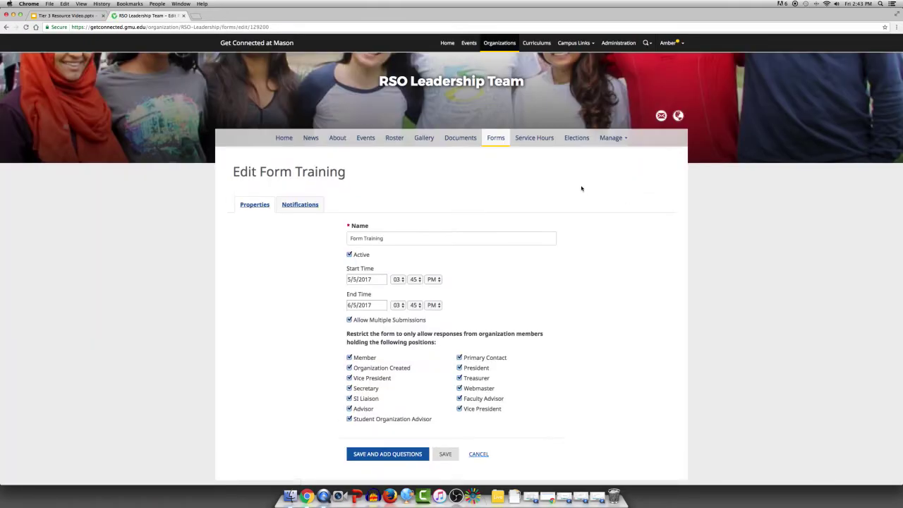
left_click(392, 456)
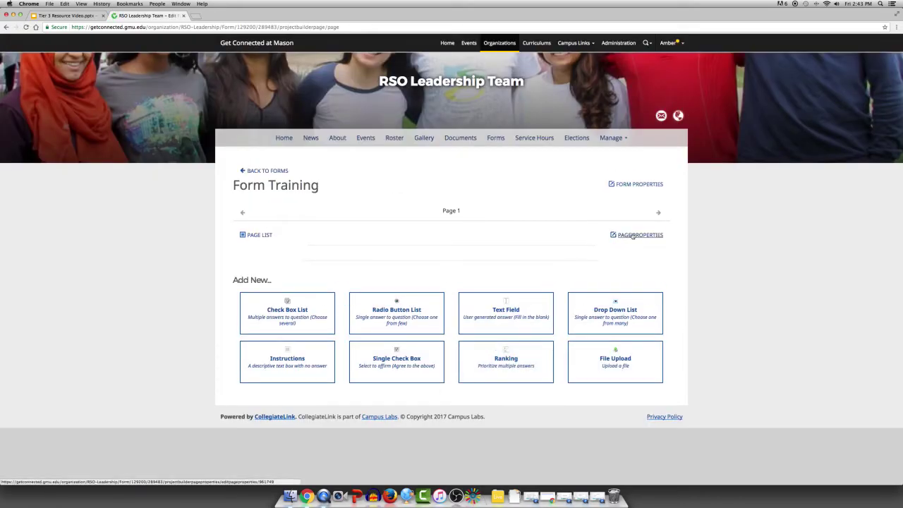
left_click(632, 235)
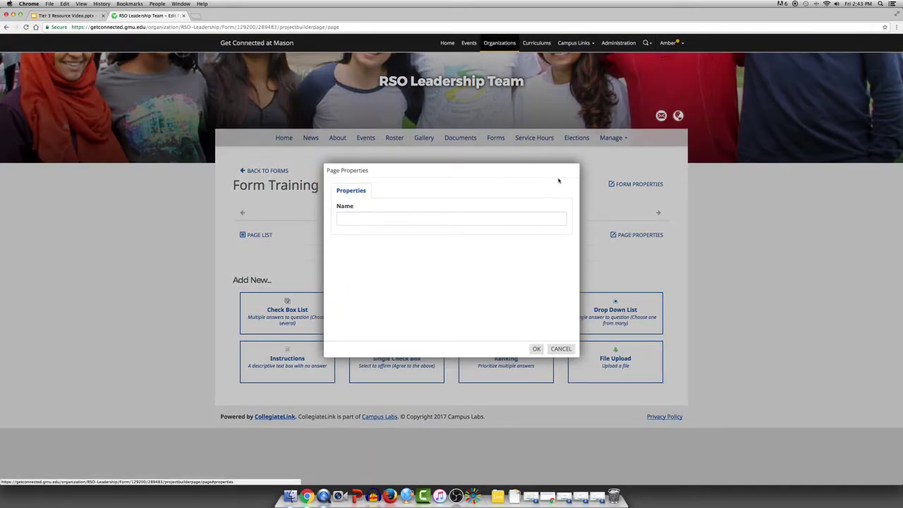
left_click(423, 220)
type("First Pag")
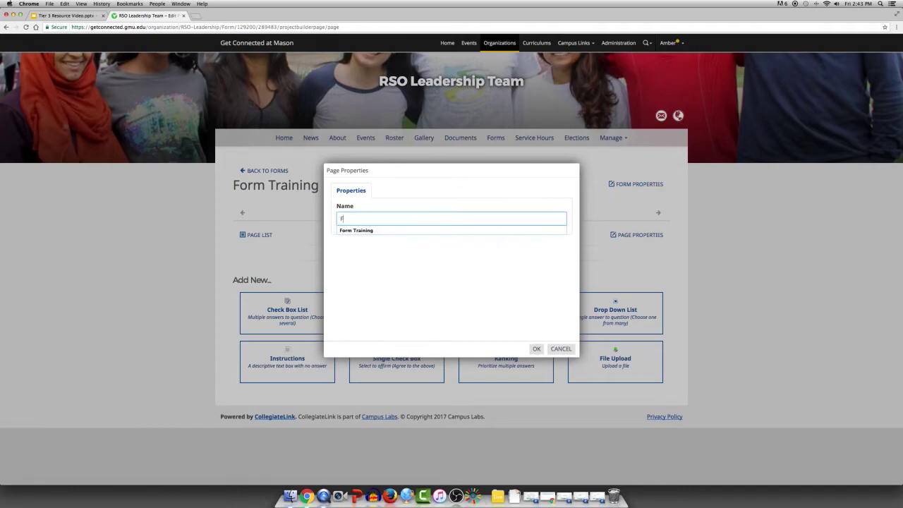
type("e")
left_click(536, 349)
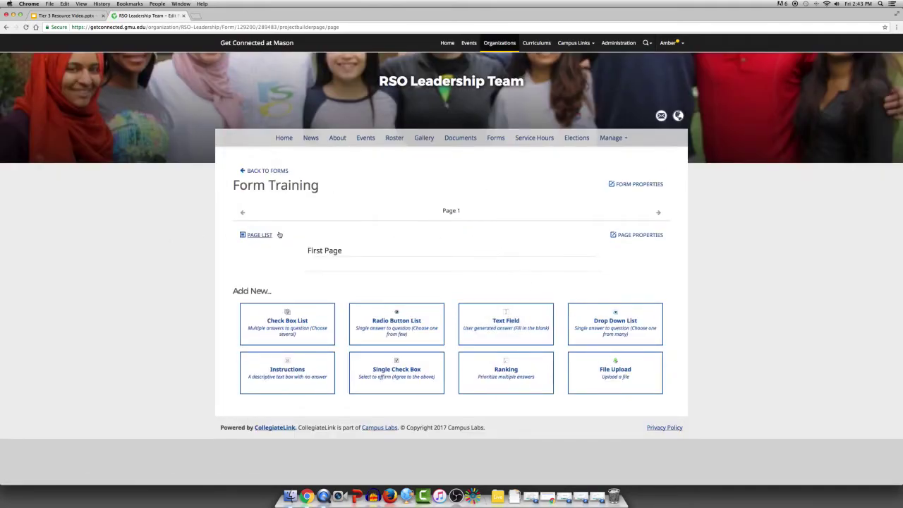
- Add a second page, try naming it '2nd options' with an Is Selected condition, then cancel
left_click(267, 237)
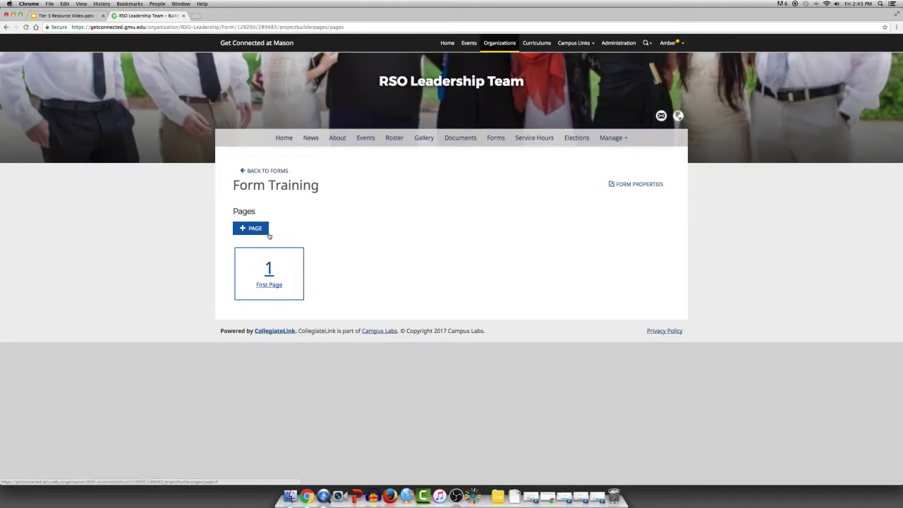
left_click(264, 234)
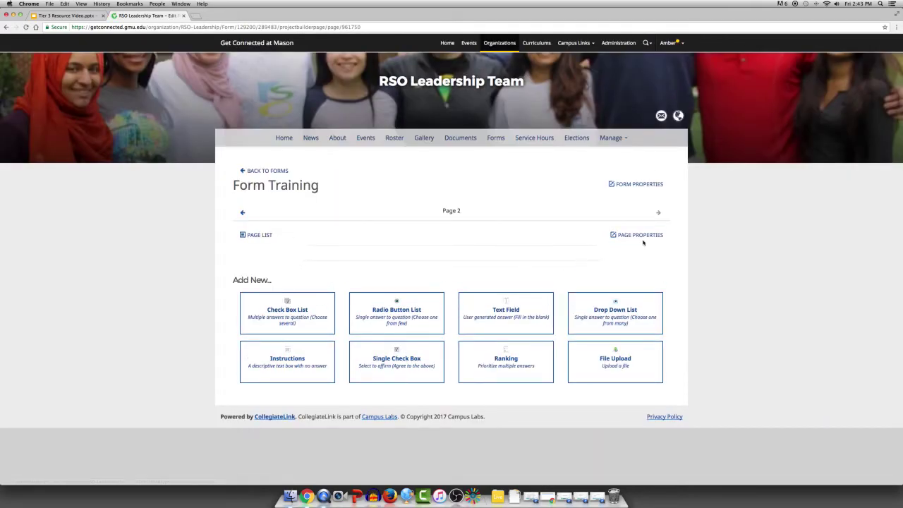
left_click(637, 234)
left_click(543, 219)
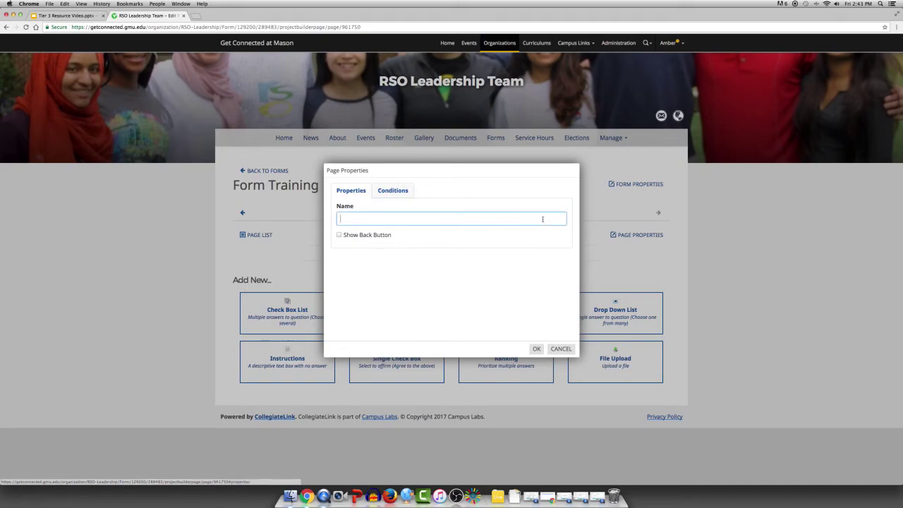
type("2nd options")
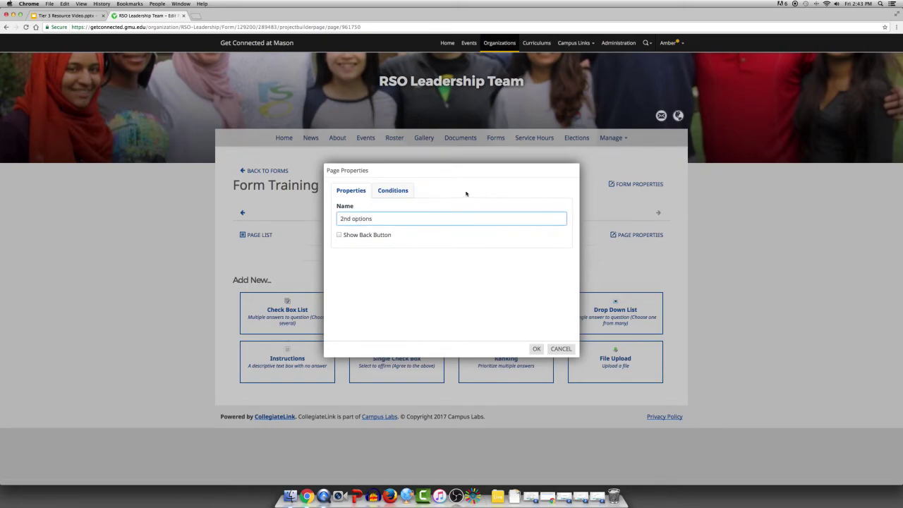
left_click(403, 191)
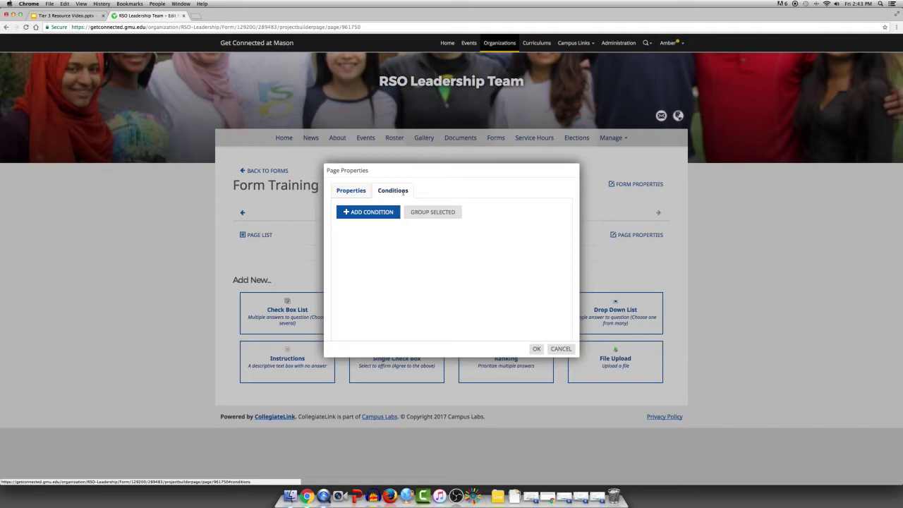
left_click(373, 212)
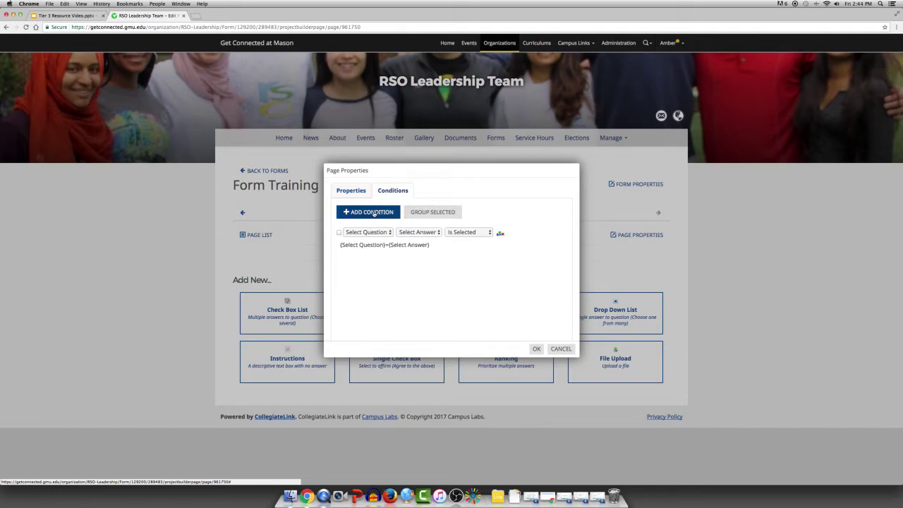
left_click(468, 234)
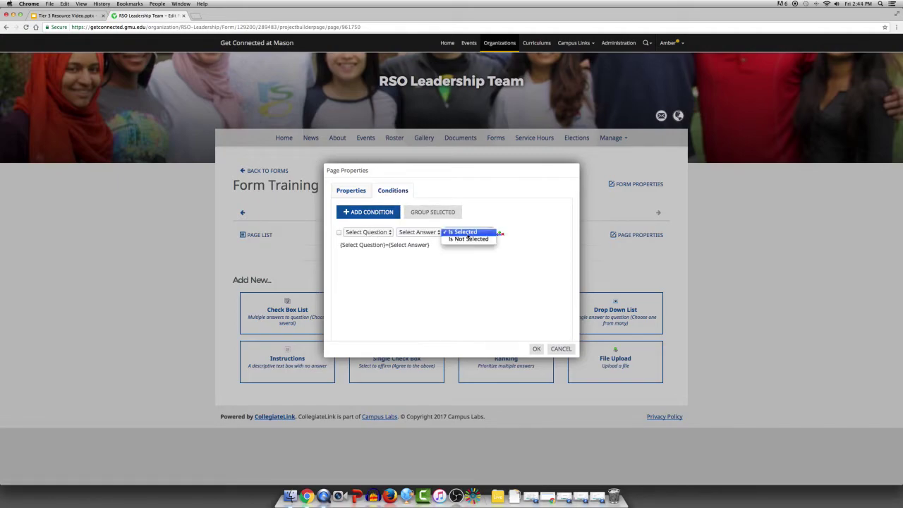
left_click(468, 233)
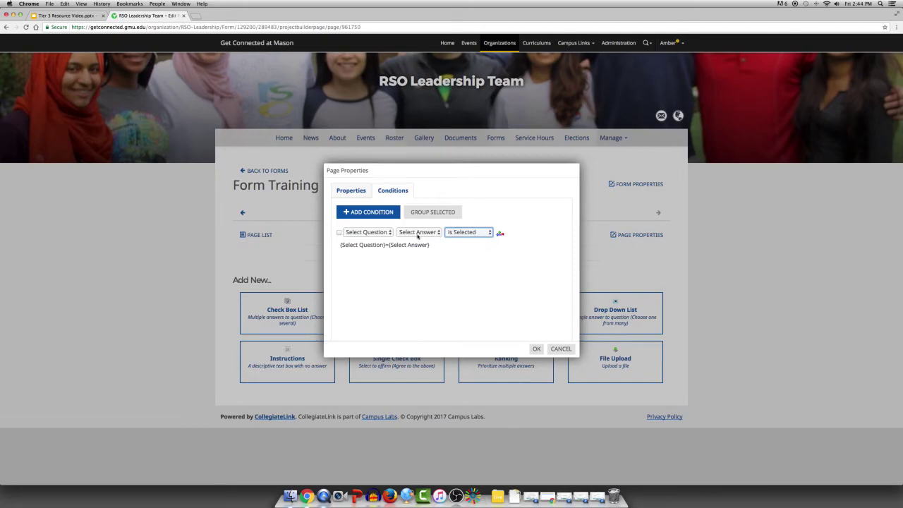
left_click(569, 348)
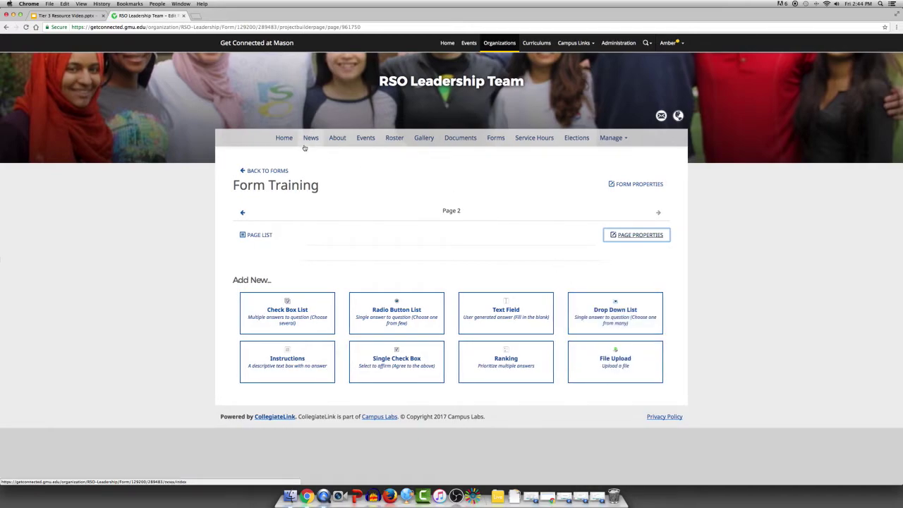
- Re-save the organization information from the About page unchanged, then view My Service Hours
left_click(337, 138)
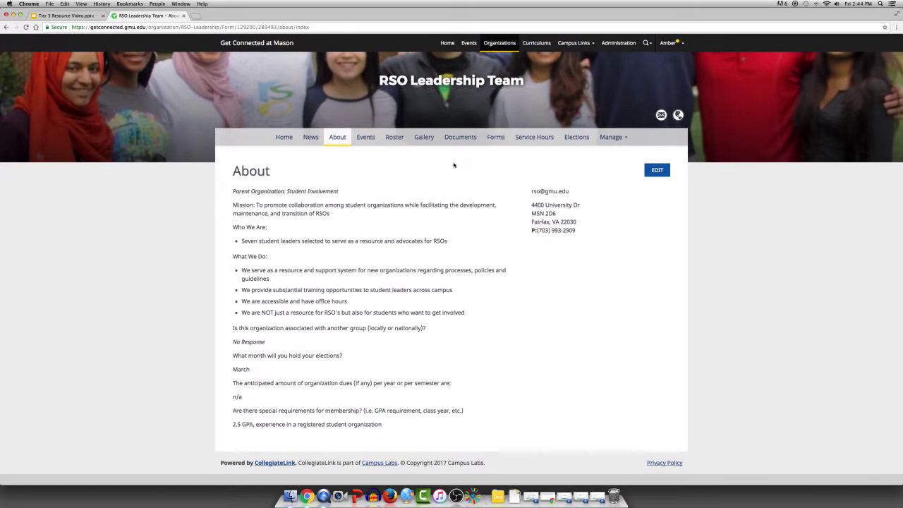
left_click(657, 170)
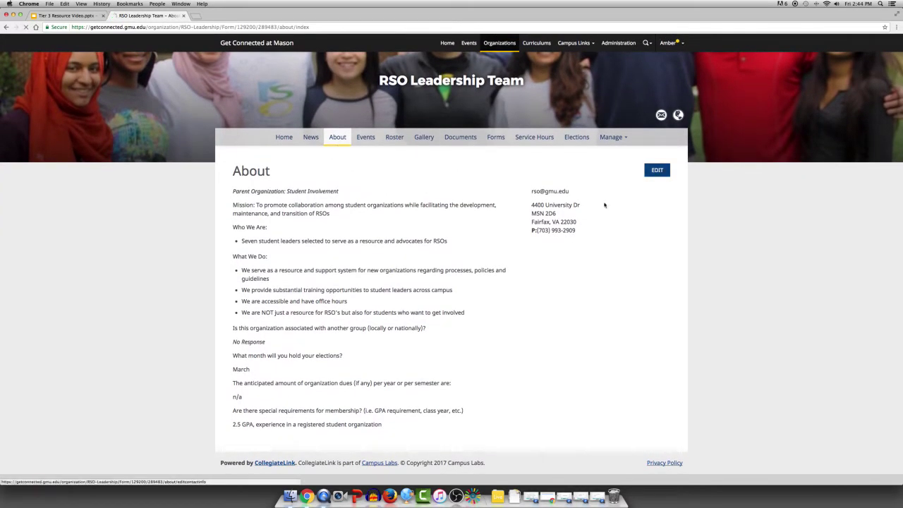
scroll(433, 346, "down", 15)
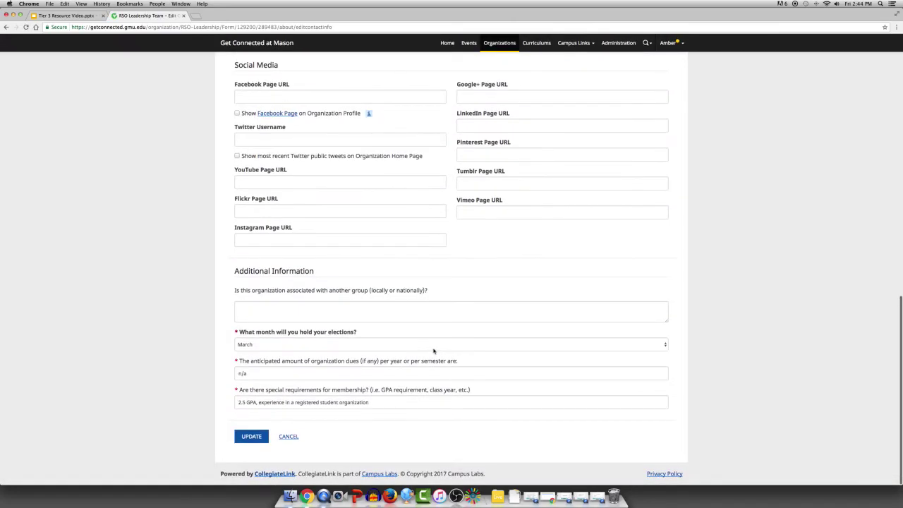
scroll(443, 338, "up", 5)
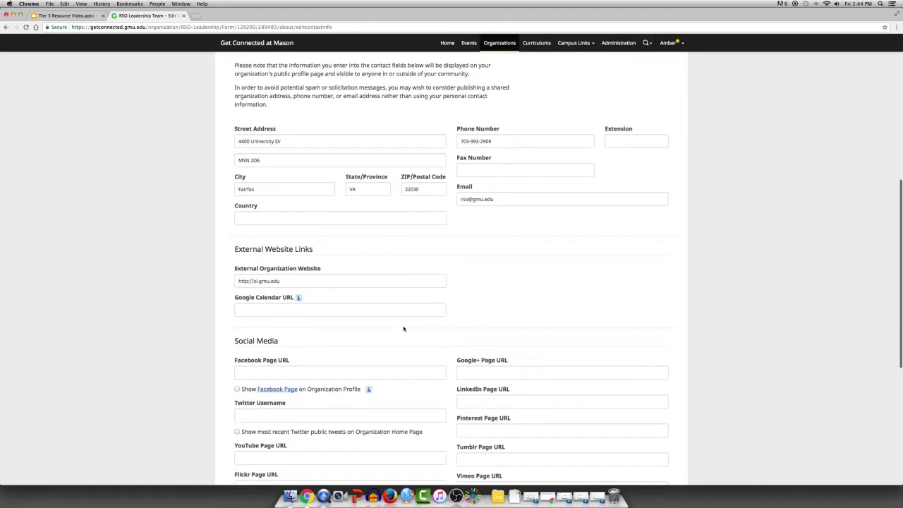
scroll(446, 302, "down", 4)
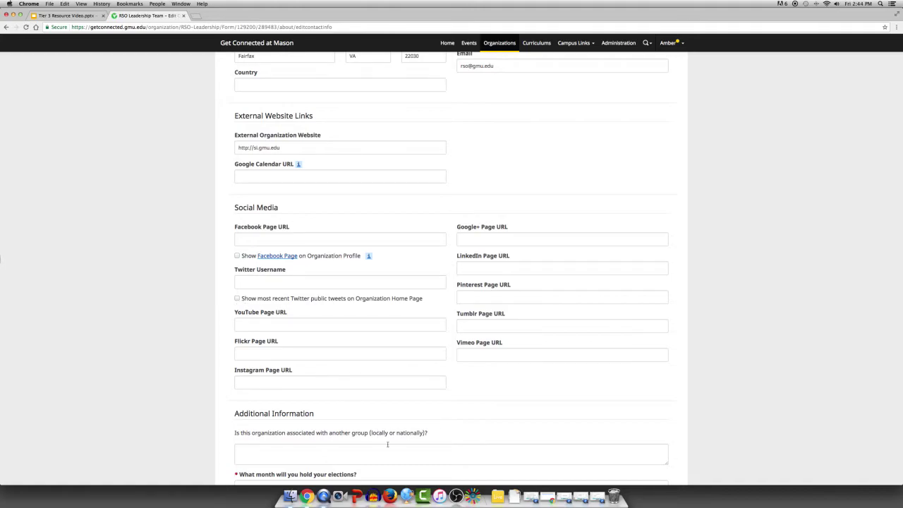
scroll(387, 445, "down", 4)
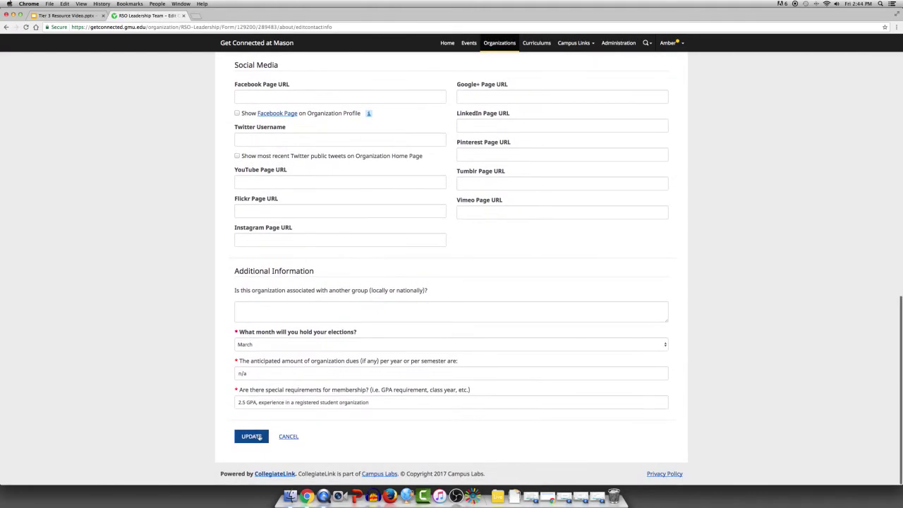
left_click(251, 436)
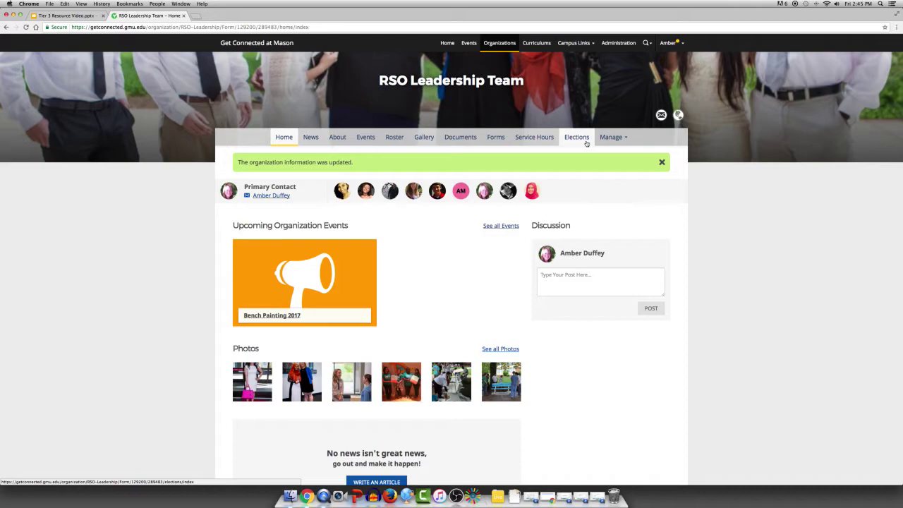
left_click(539, 137)
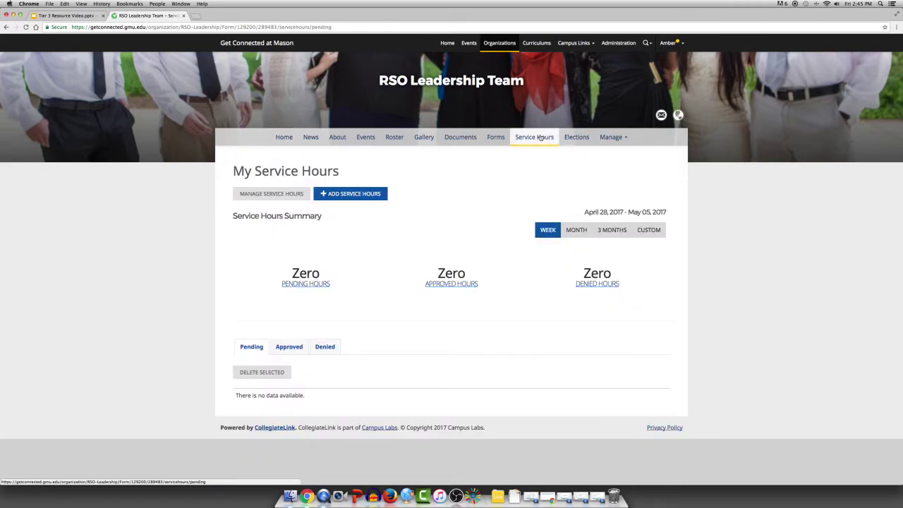